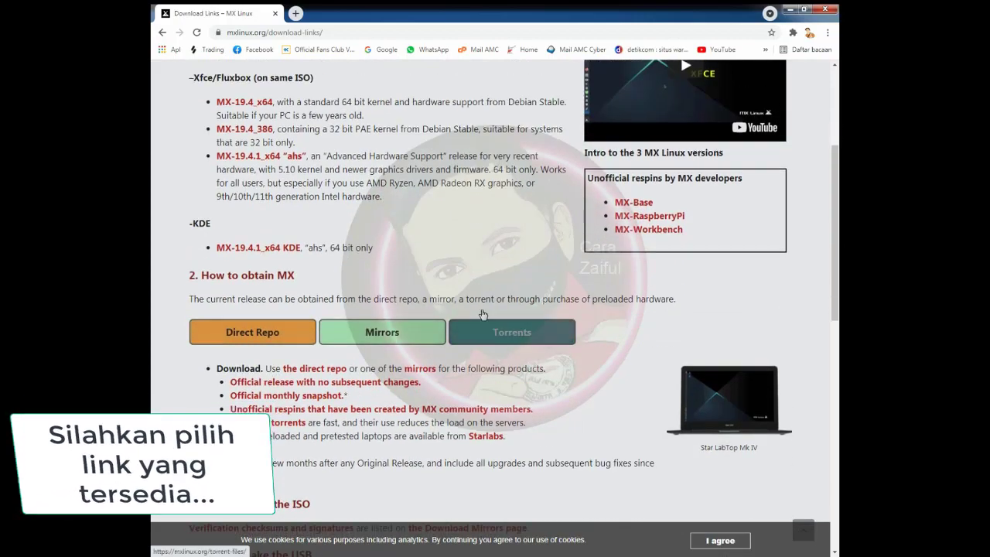
pyautogui.scroll(-5, 480, 313)
pyautogui.scroll(-2, 480, 313)
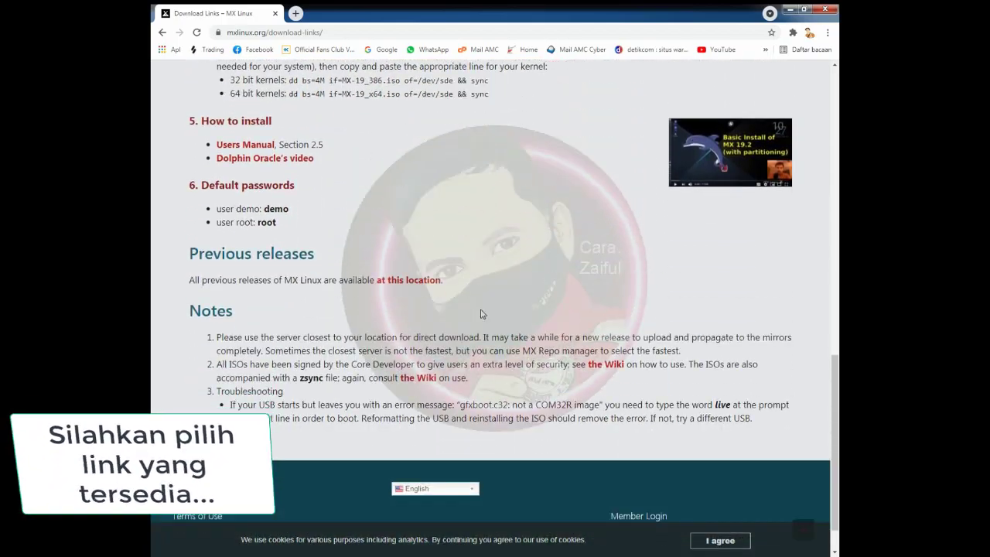
pyautogui.scroll(10, 481, 314)
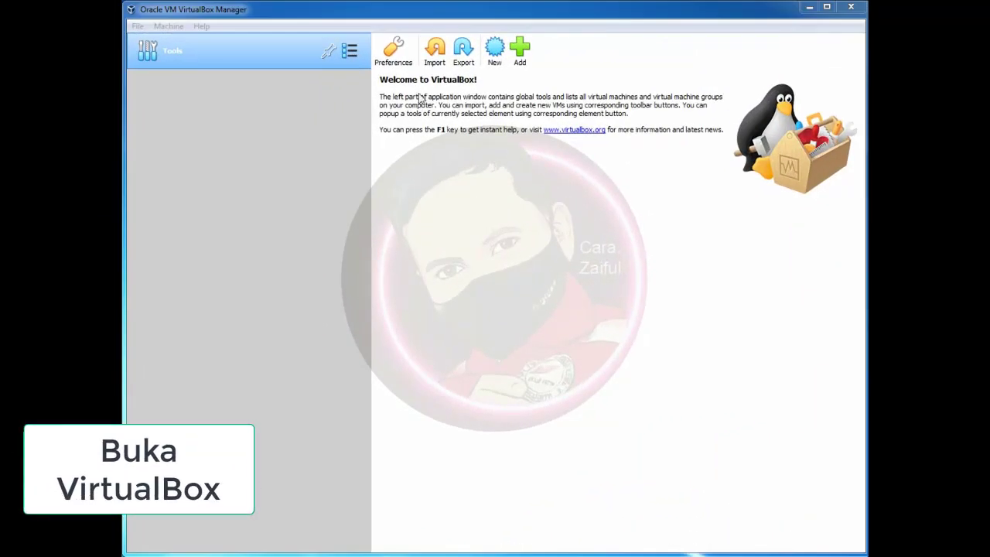
# Start creating a virtual machine in VirtualBox named MX Linux, with type Linux and version Other Linux (64-bit)
pyautogui.click(492, 56)
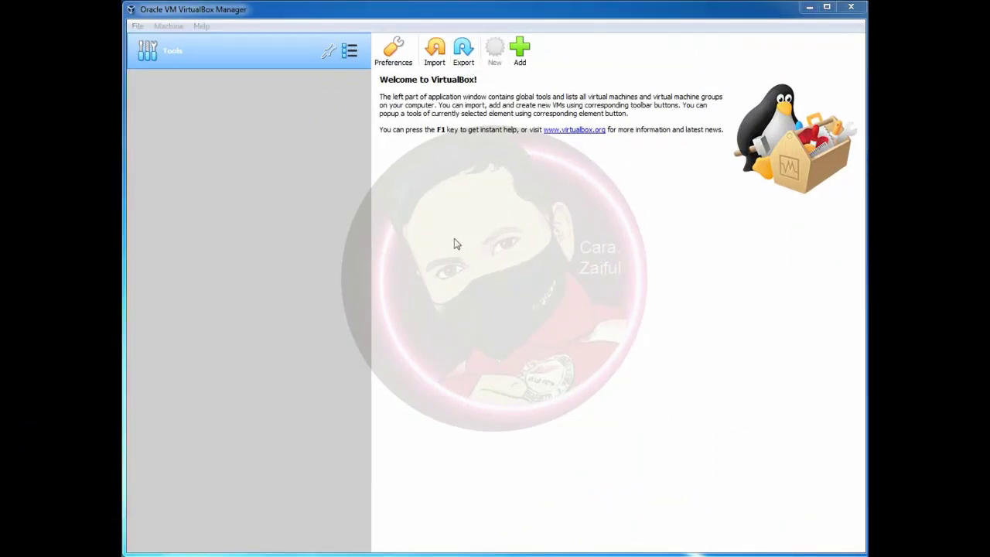
pyautogui.write('M')
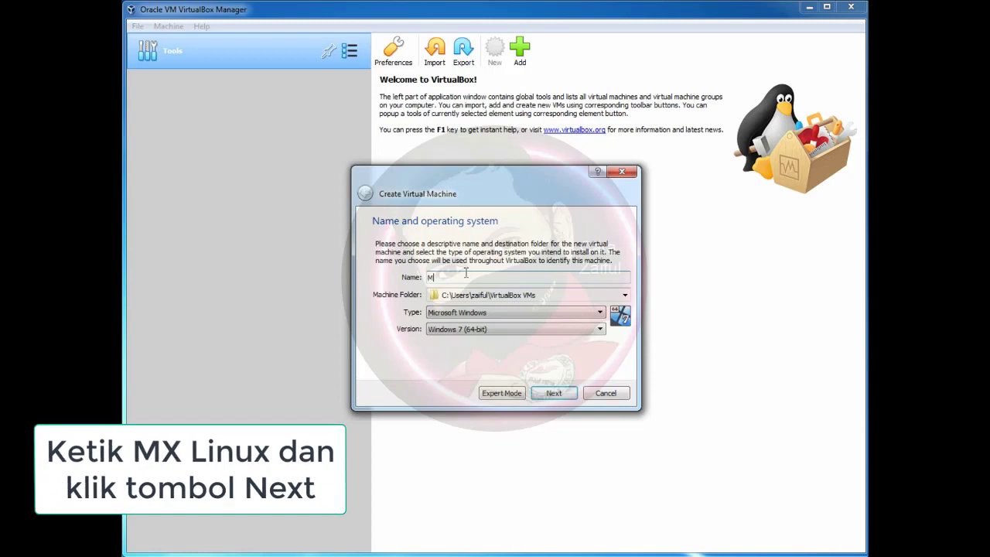
pyautogui.write('X Linux')
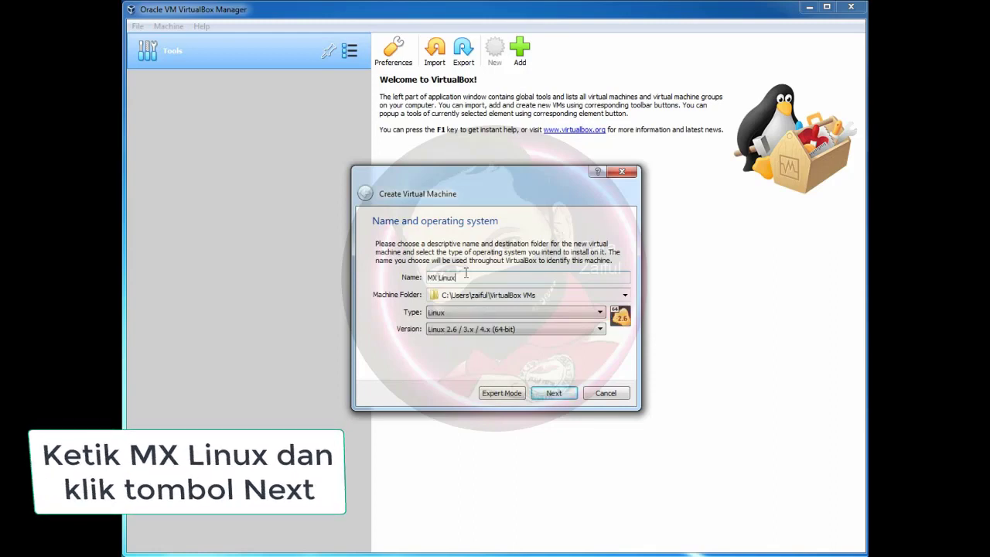
pyautogui.click(600, 329)
pyautogui.scroll(-5, 550, 402)
pyautogui.click(549, 417)
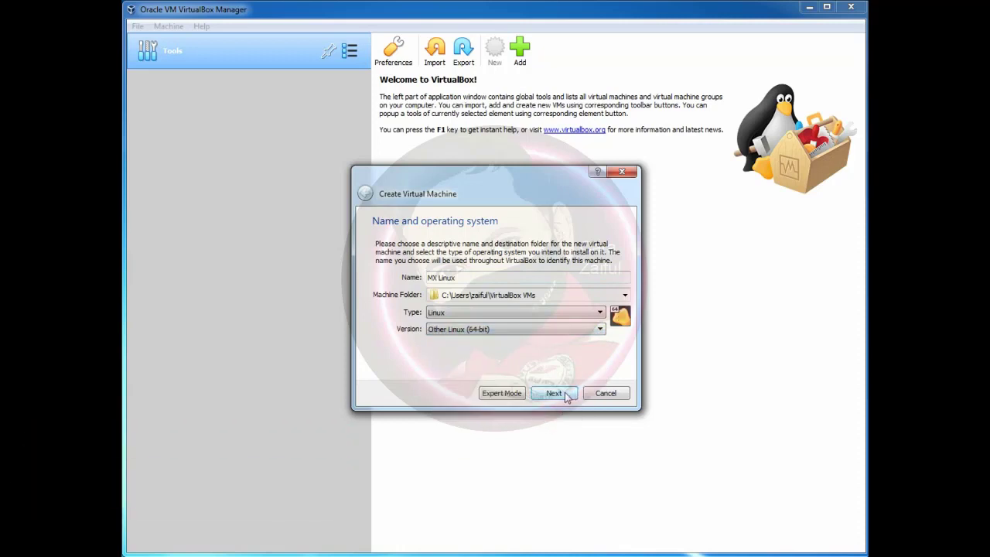
pyautogui.click(565, 392)
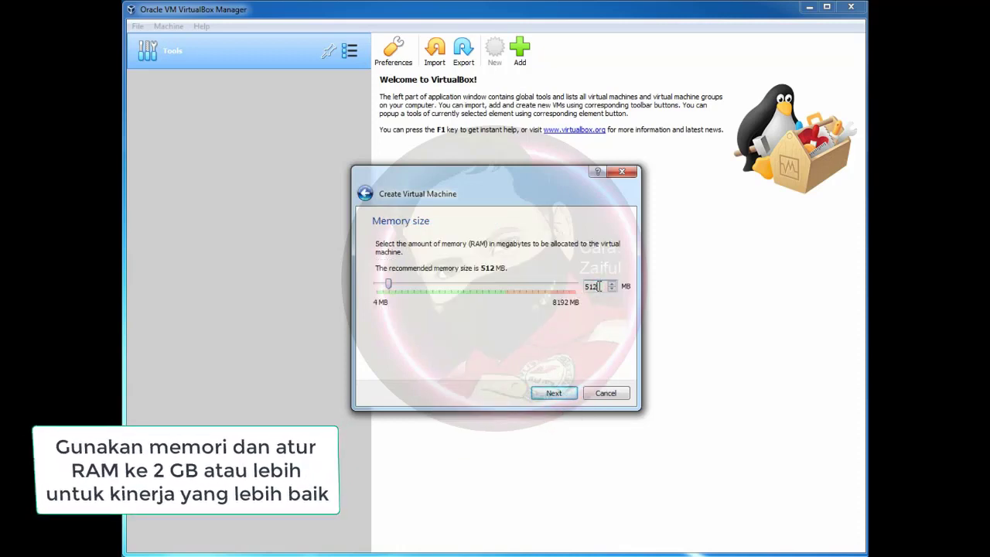
# Set the new virtual machine's memory size to 2000 MB
pyautogui.press('BackSpace')
pyautogui.press('BackSpace')
pyautogui.click(556, 394)
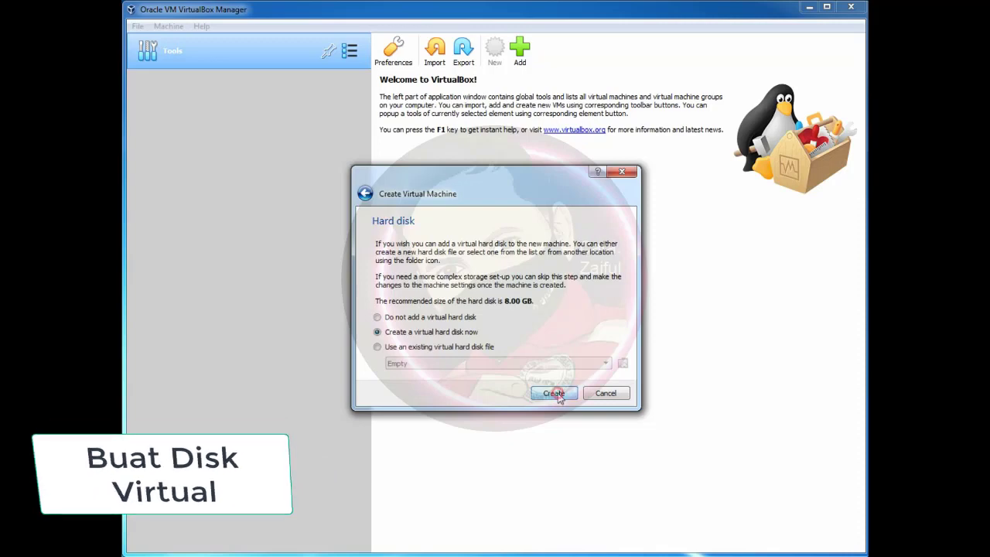
# Create a new 20 GB virtual hard disk file, MX Linux.vdi, for the machine
pyautogui.click(558, 397)
pyautogui.click(561, 406)
pyautogui.click(562, 408)
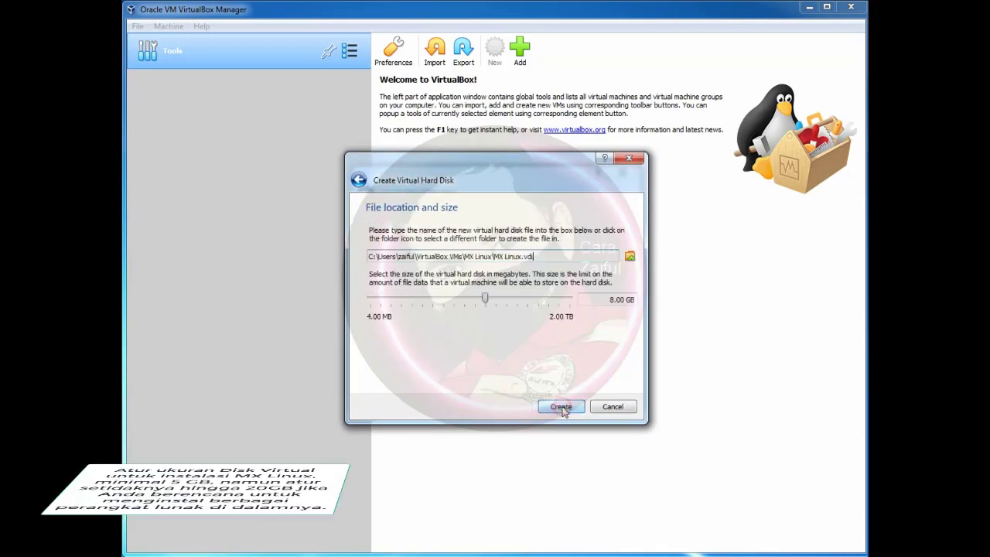
pyautogui.moveTo(610, 299); pyautogui.dragTo(661, 302)
pyautogui.write('20 GB')
pyautogui.click(561, 407)
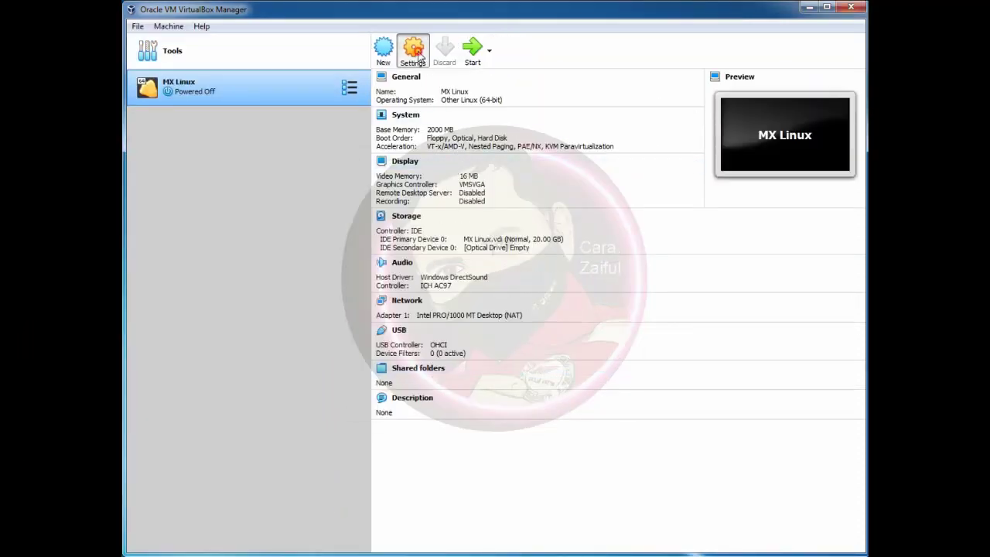
# Attach MX-19.4_x64.iso to the empty IDE optical drive in the MX Linux machine's storage settings
pyautogui.click(413, 51)
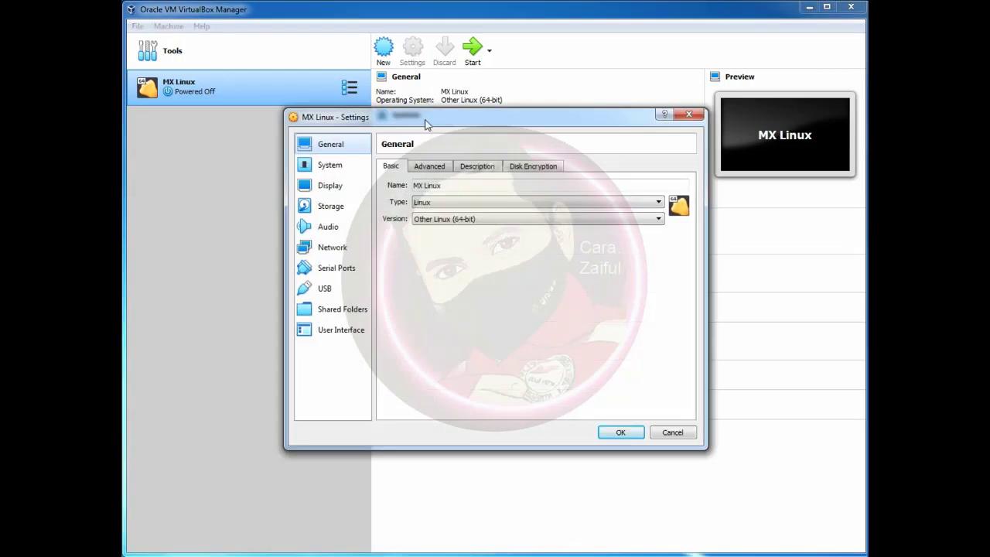
pyautogui.click(330, 205)
pyautogui.click(409, 212)
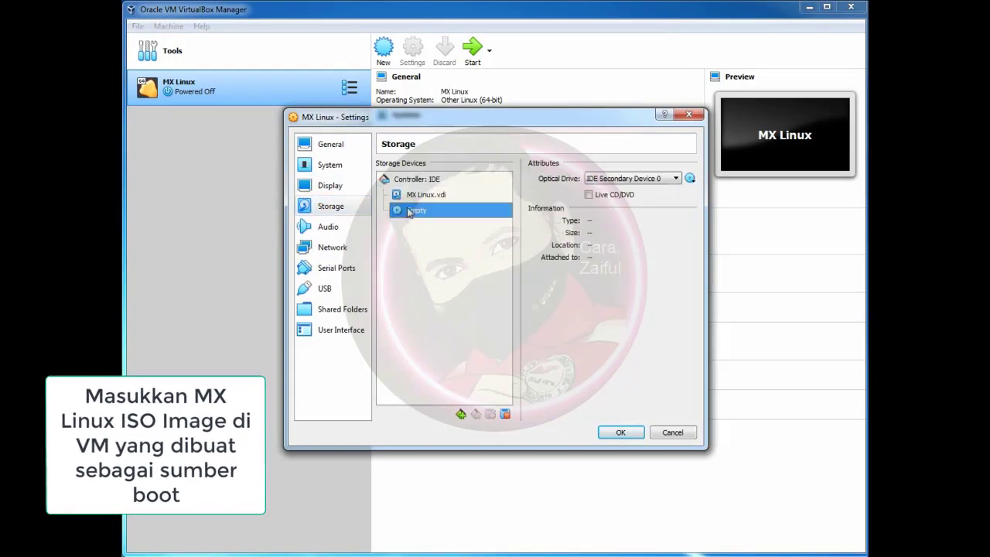
pyautogui.click(690, 178)
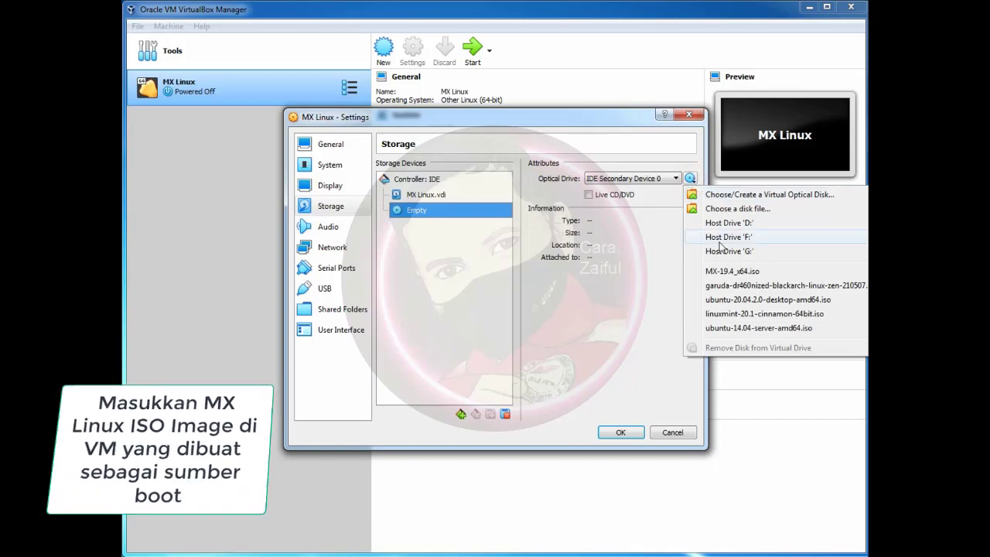
pyautogui.click(727, 271)
pyautogui.click(625, 432)
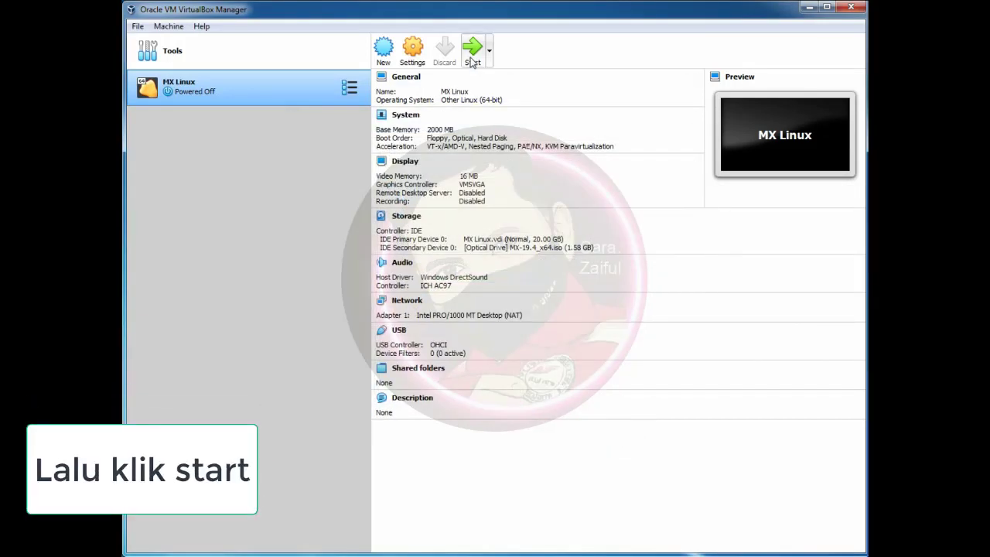
# Start the MX Linux virtual machine with MX-19.4_x64.iso as its start-up disk
pyautogui.click(472, 51)
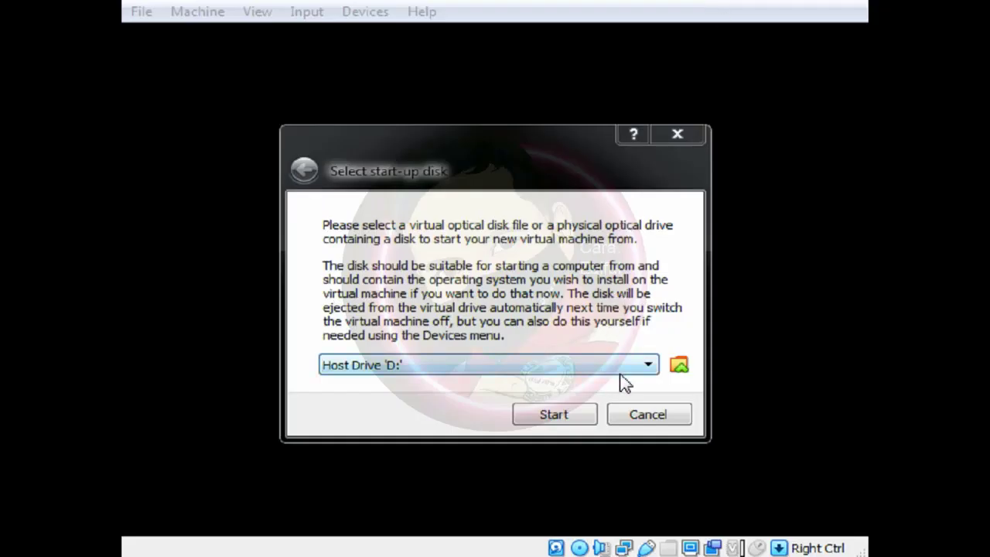
pyautogui.click(649, 365)
pyautogui.click(503, 425)
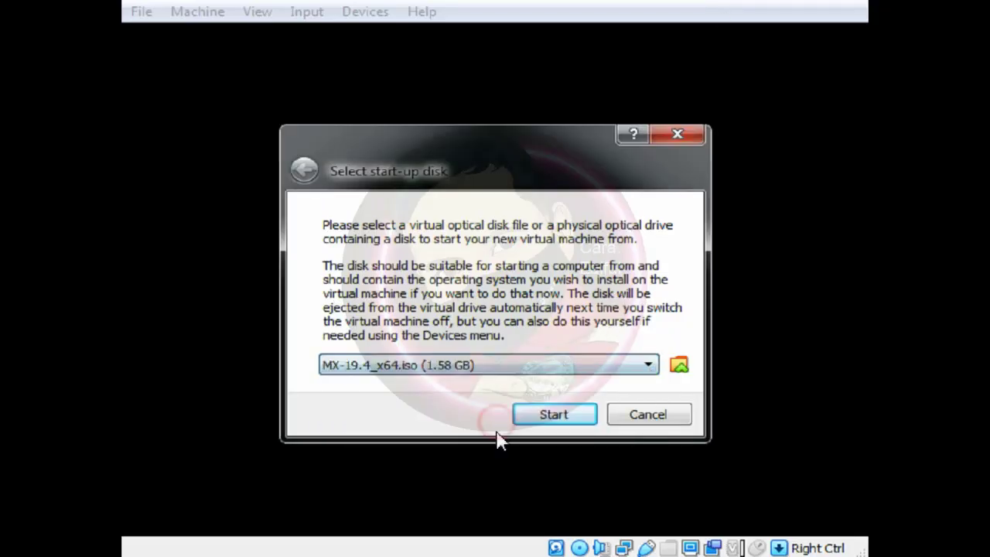
pyautogui.click(552, 417)
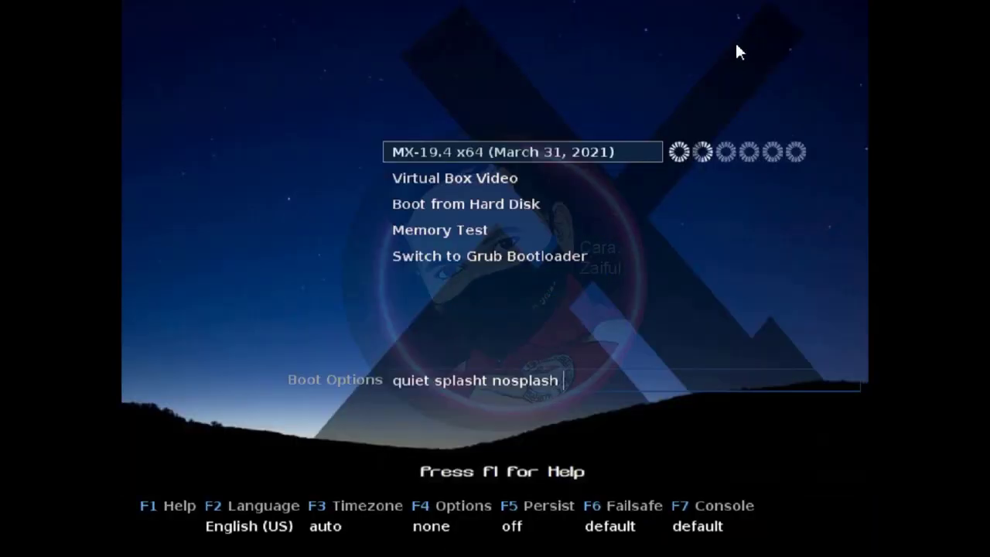
# Boot the live system using the MX-19.4 x64 (March 31, 2021) entry
pyautogui.press('Down')
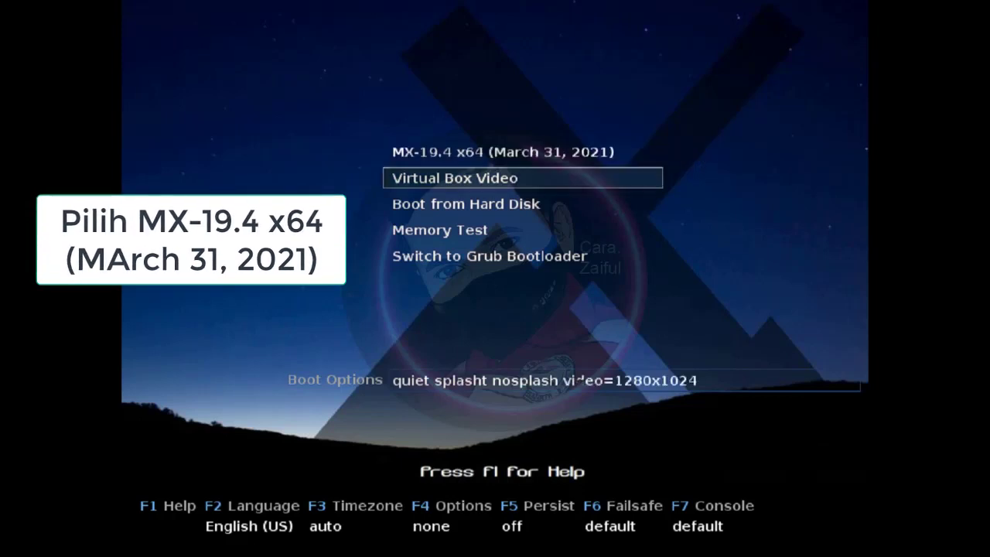
pyautogui.press('Up')
pyautogui.press('Return')
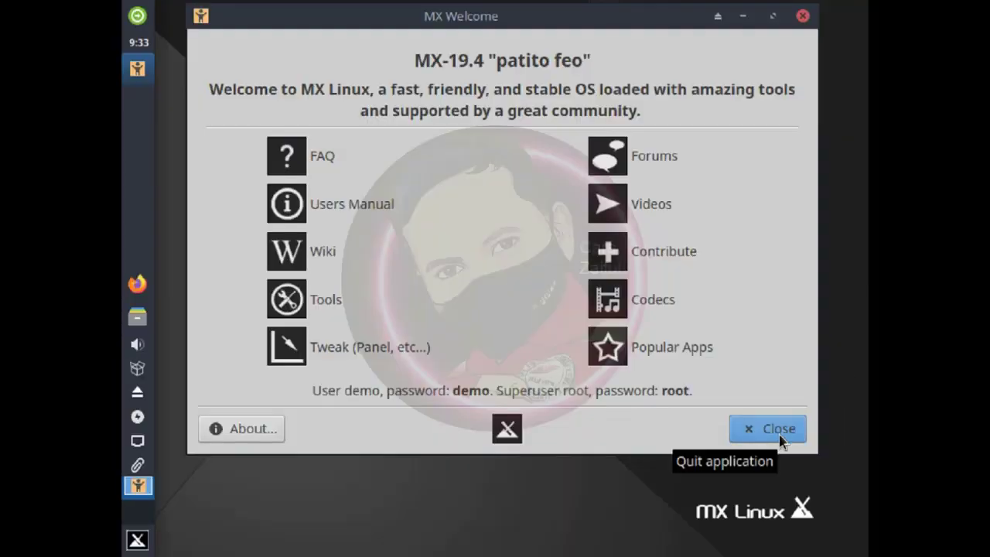
# Launch the installer from the live desktop and start an auto-install on the entire sda disk, agreeing to format it
pyautogui.click(773, 429)
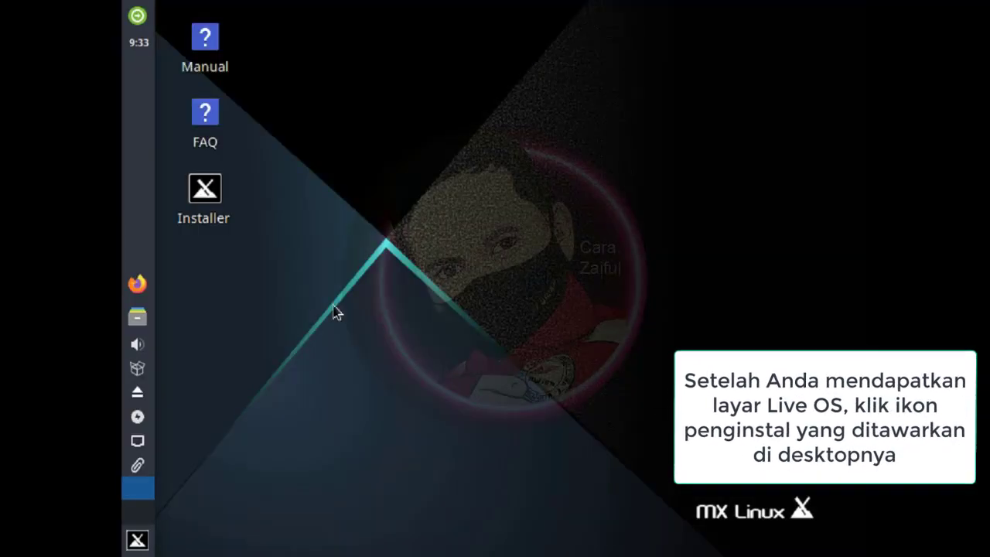
pyautogui.doubleClick(207, 190)
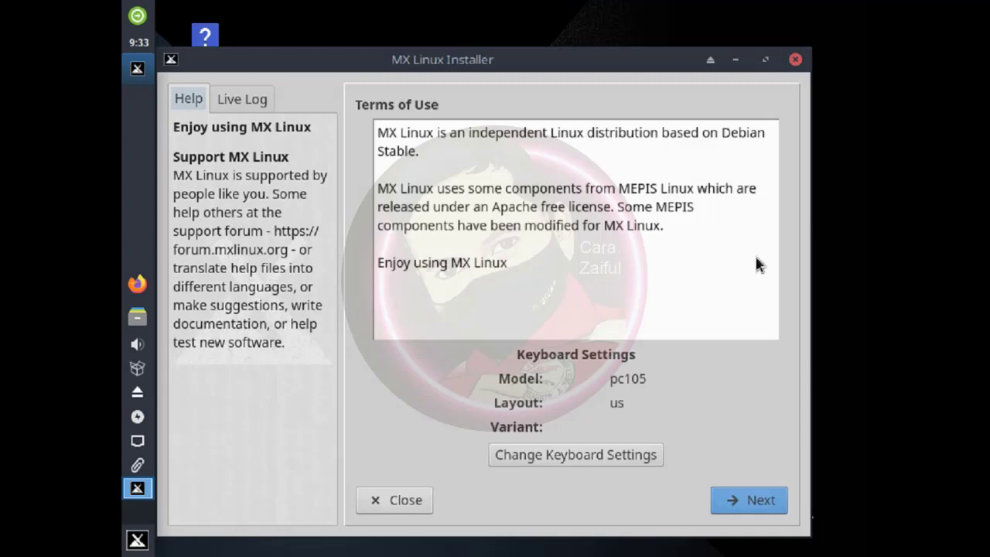
pyautogui.click(761, 506)
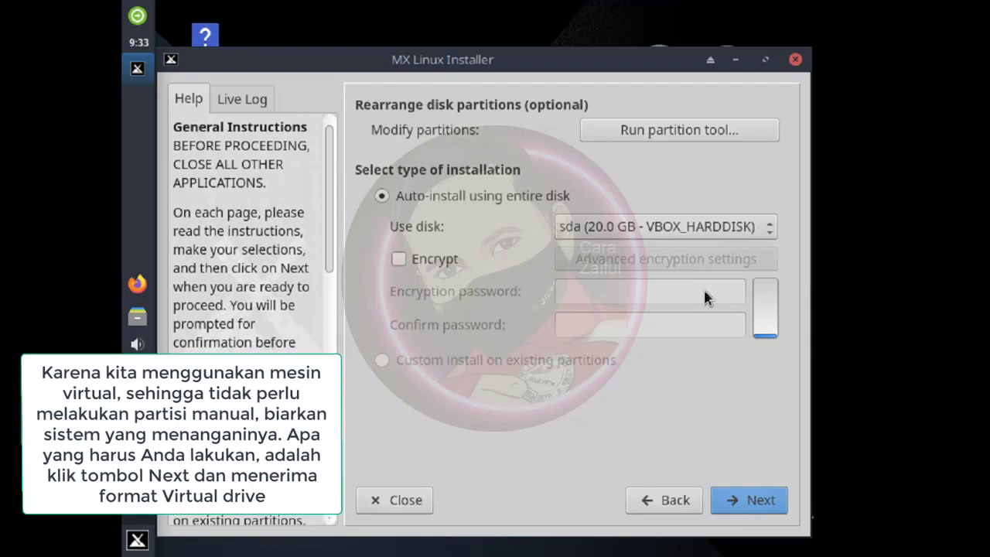
pyautogui.click(750, 501)
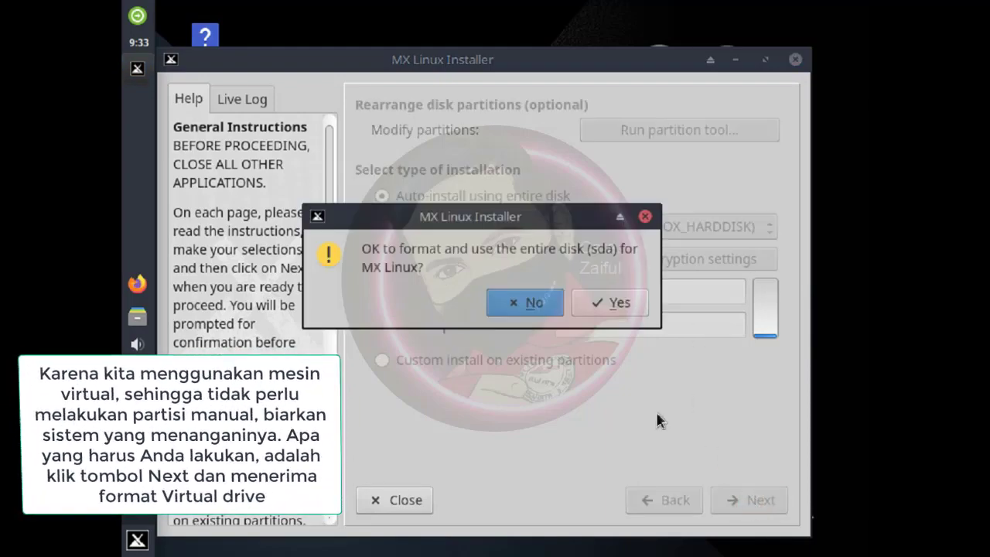
pyautogui.click(614, 308)
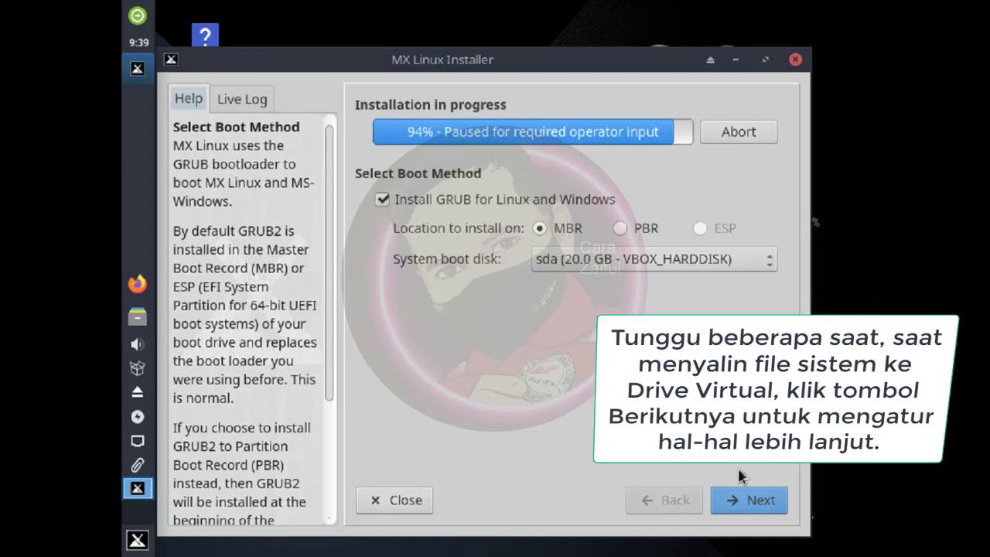
# Accept installing GRUB to the MBR of sda and enter a custom computer name, keeping the default domain and workgroup
pyautogui.click(756, 500)
pyautogui.moveTo(643, 203); pyautogui.dragTo(571, 202)
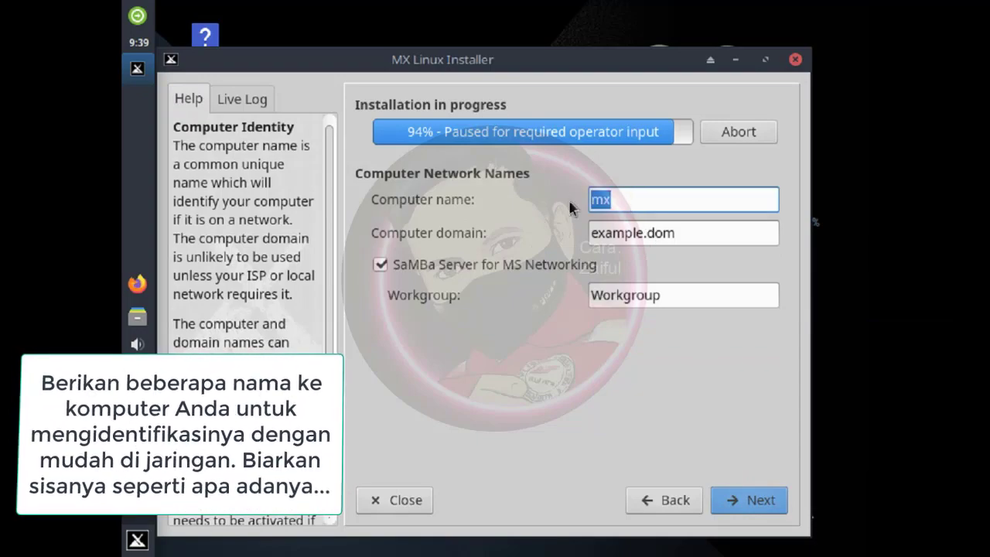
pyautogui.write('cara.zaiful')
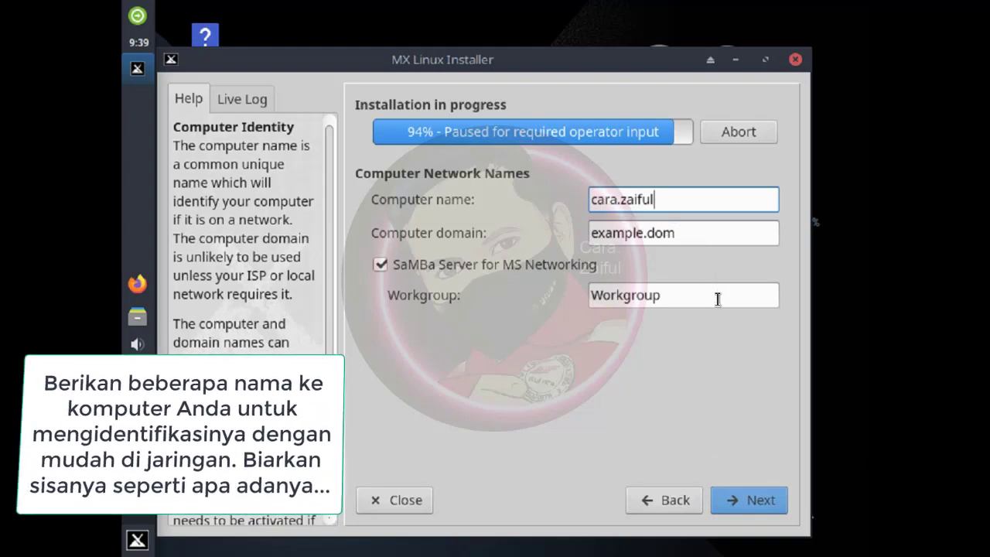
pyautogui.click(756, 500)
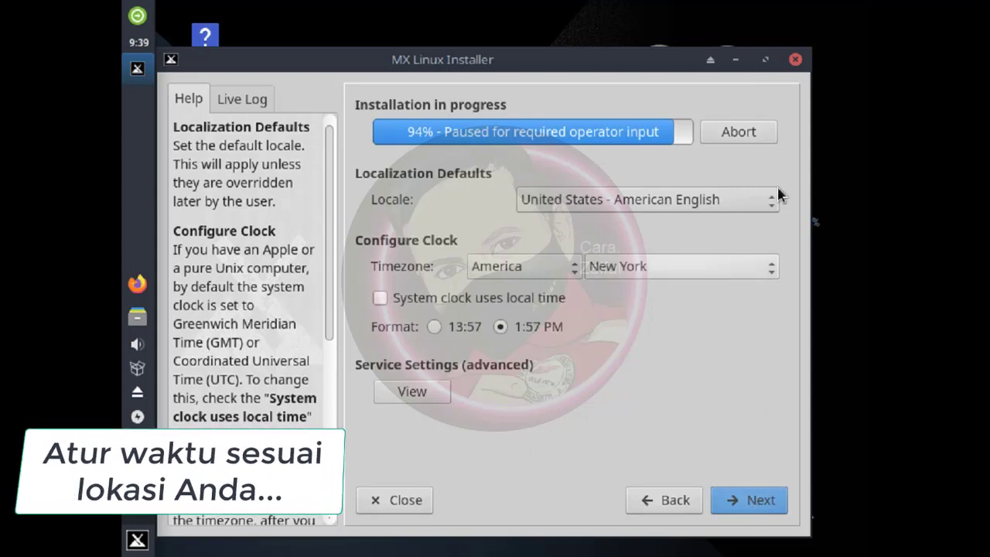
# Set the timezone to Asia, Jakarta and accept the localization settings
pyautogui.click(574, 267)
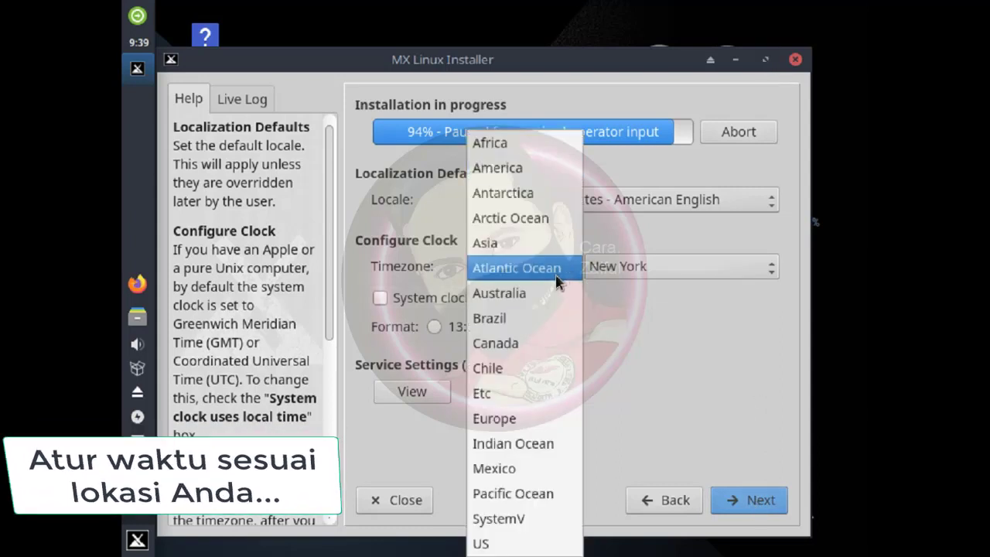
pyautogui.click(515, 242)
pyautogui.click(772, 268)
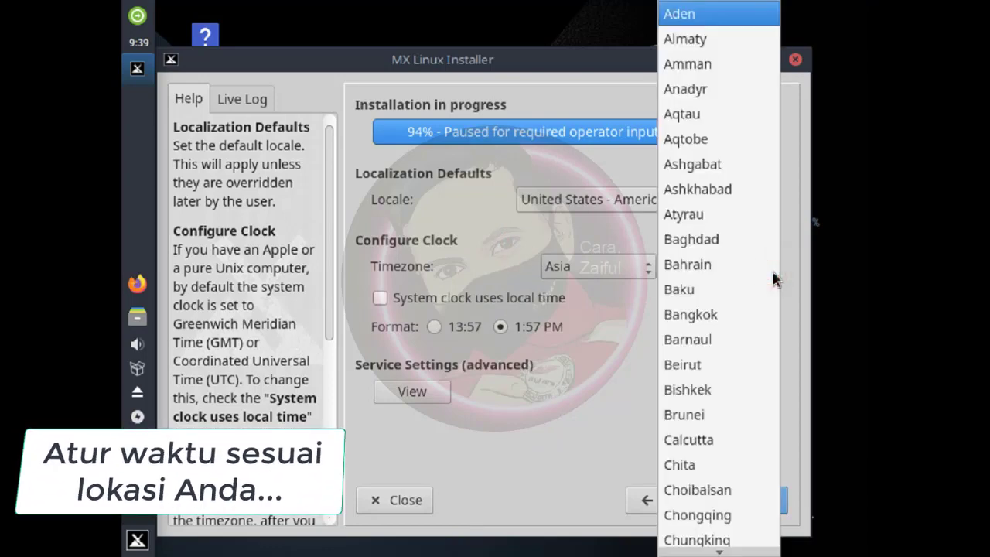
pyautogui.scroll(-2, 747, 298)
pyautogui.scroll(-4, 745, 304)
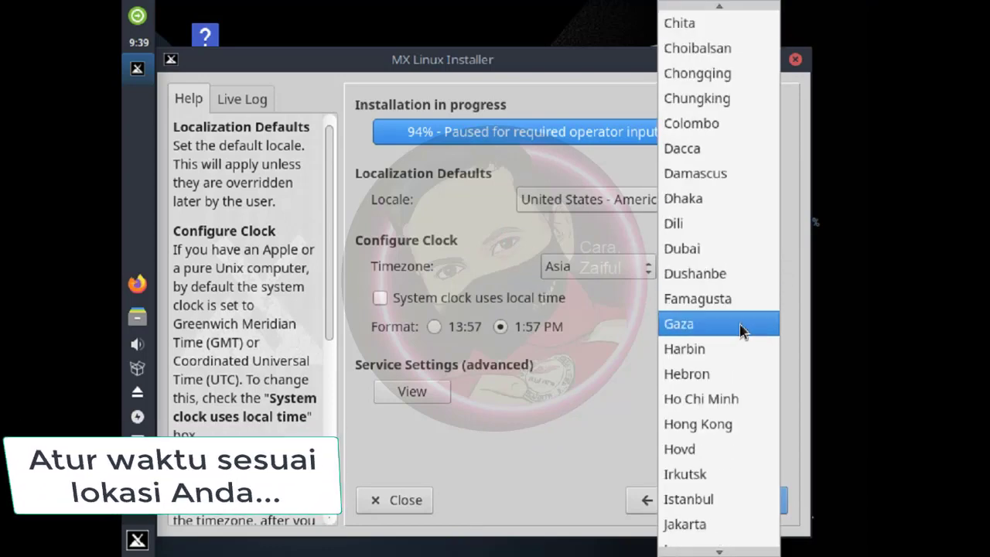
pyautogui.click(692, 526)
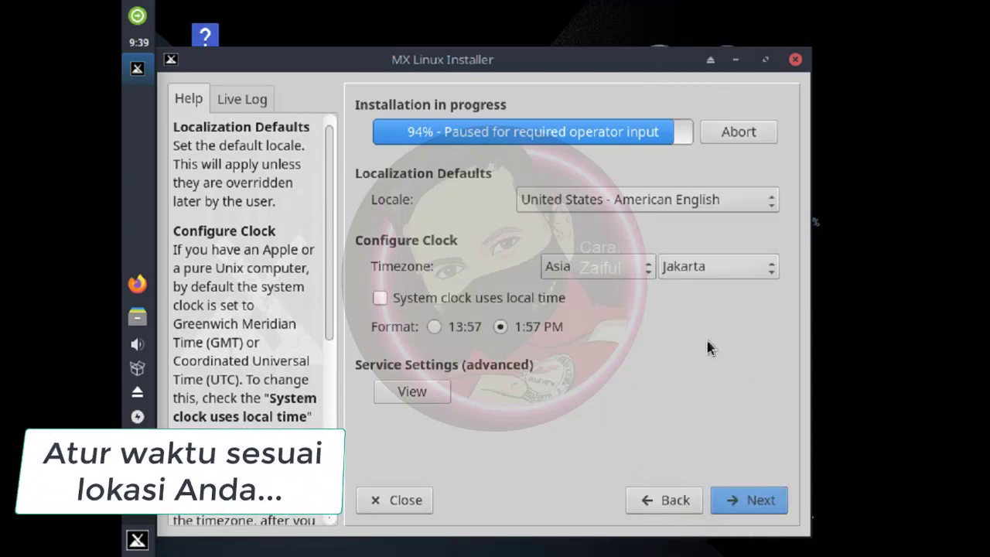
pyautogui.click(756, 500)
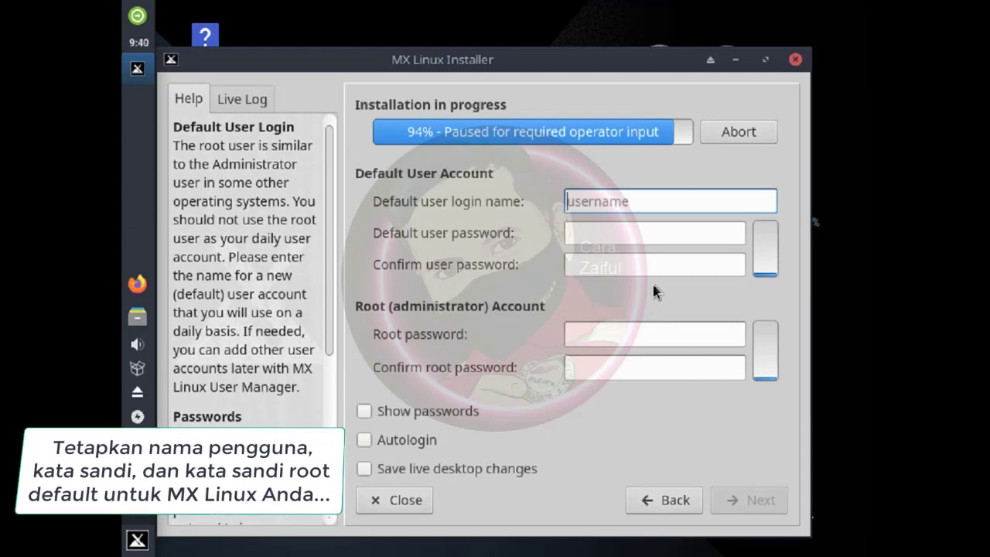
# Enter the login name for the default user account, then set and confirm that user's password
pyautogui.write('ca')
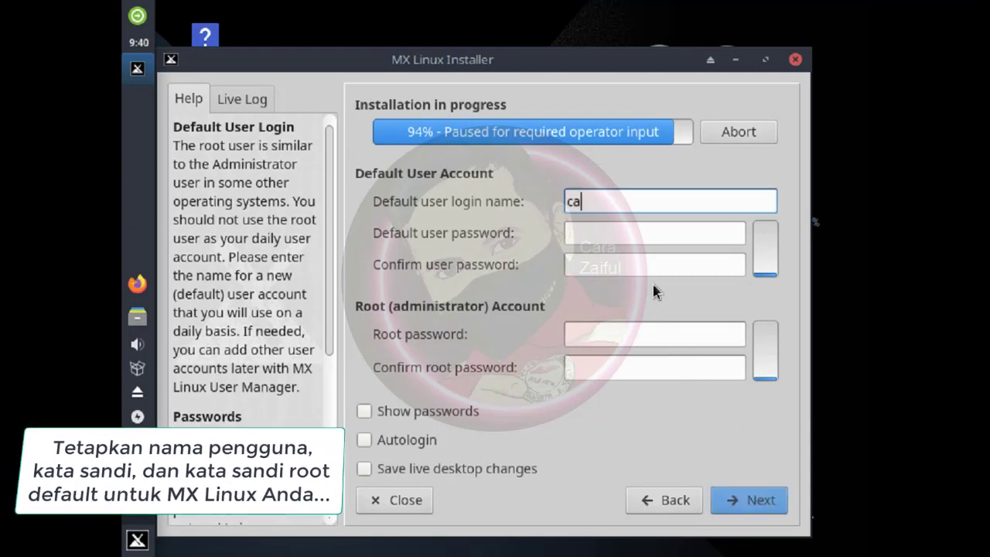
pyautogui.write('ra.zaiful')
pyautogui.click(601, 235)
pyautogui.write('****')
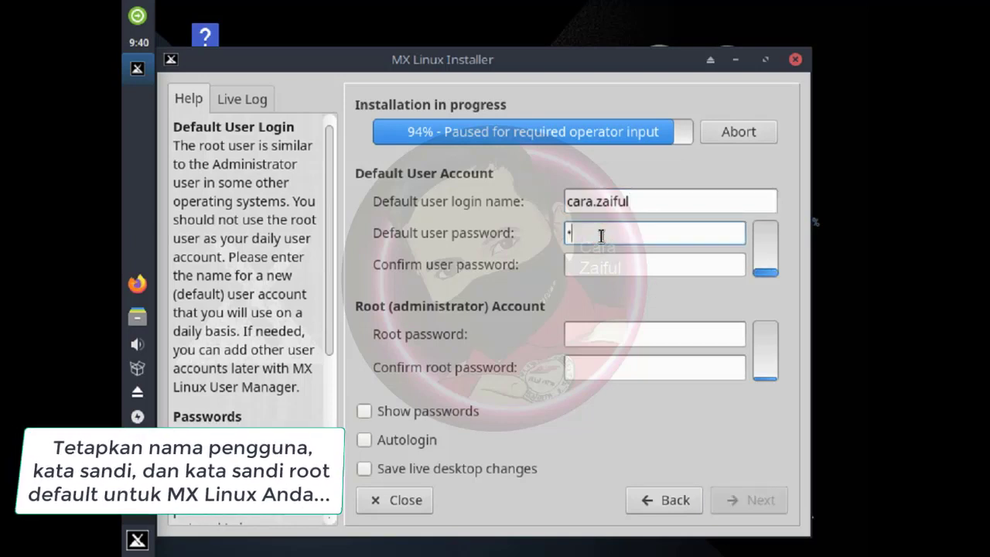
pyautogui.write('********')
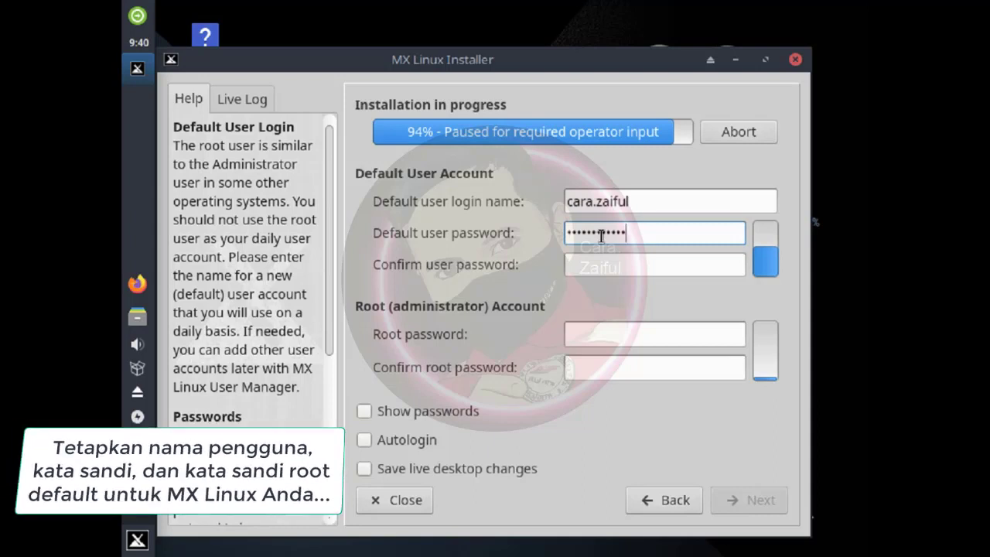
pyautogui.click(610, 265)
pyautogui.write('******')
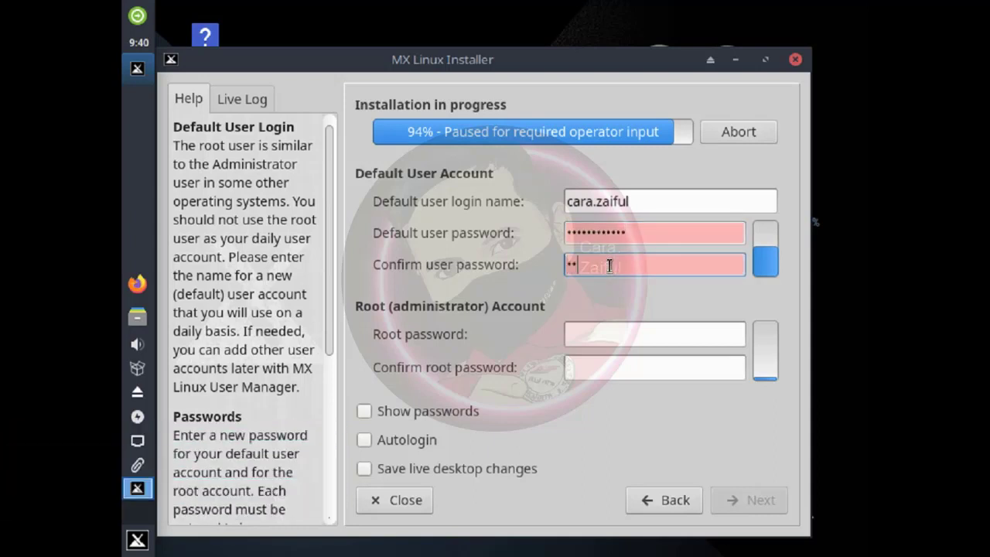
pyautogui.write('******')
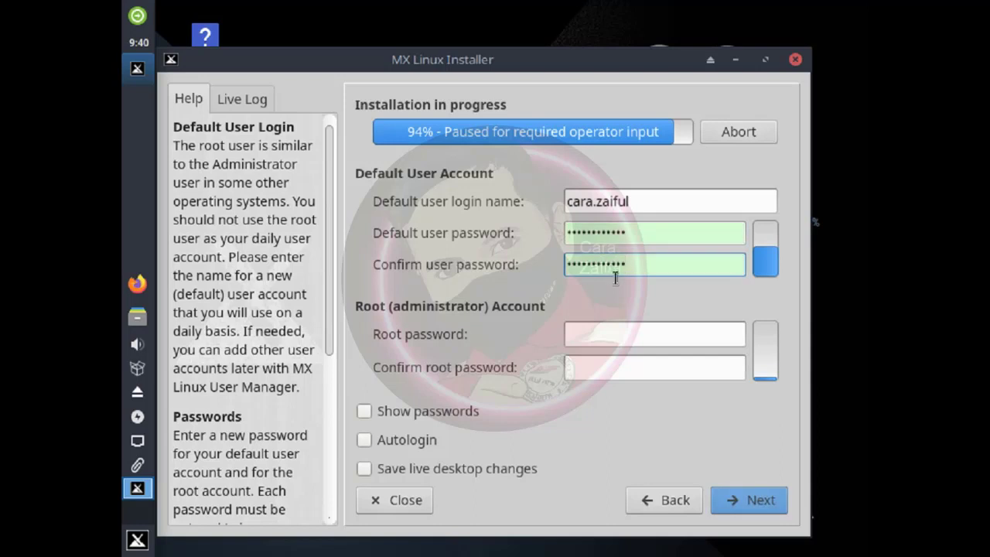
# Set and confirm the root account password, then submit the user account settings
pyautogui.click(613, 333)
pyautogui.write('************')
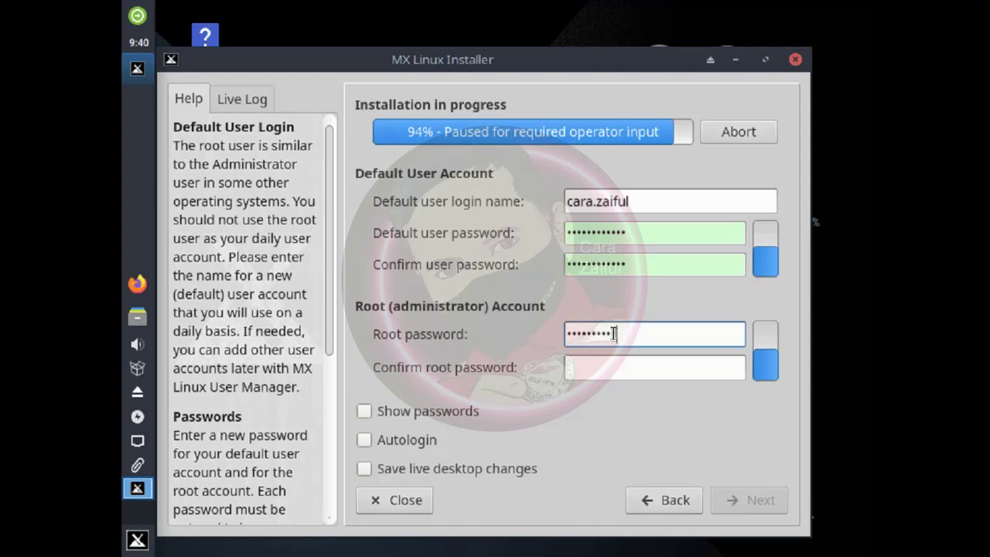
pyautogui.click(618, 366)
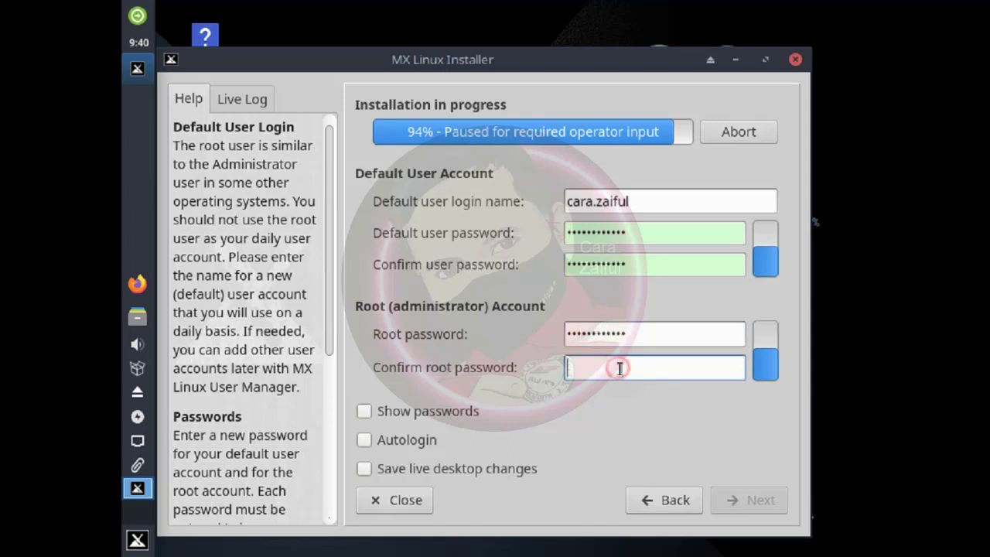
pyautogui.write('*********')
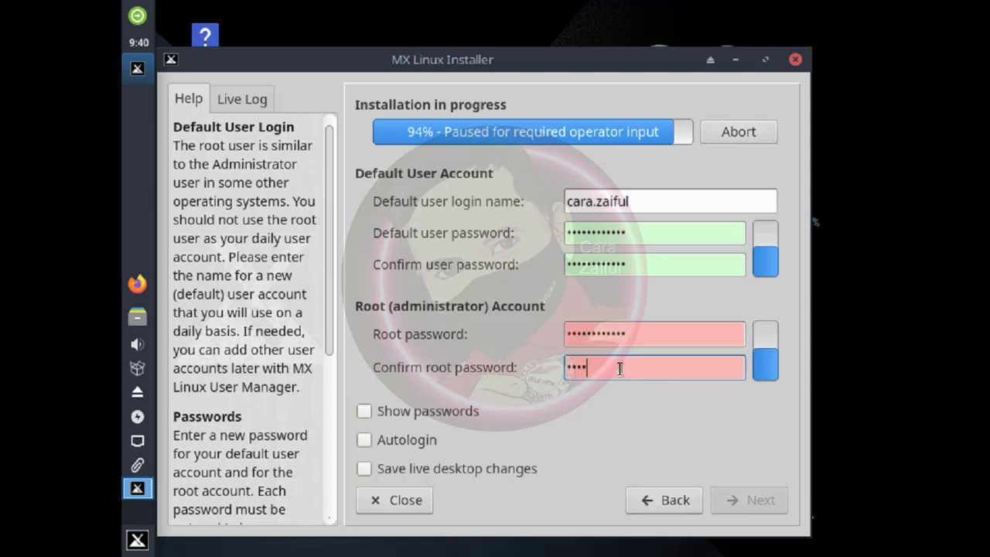
pyautogui.write('***')
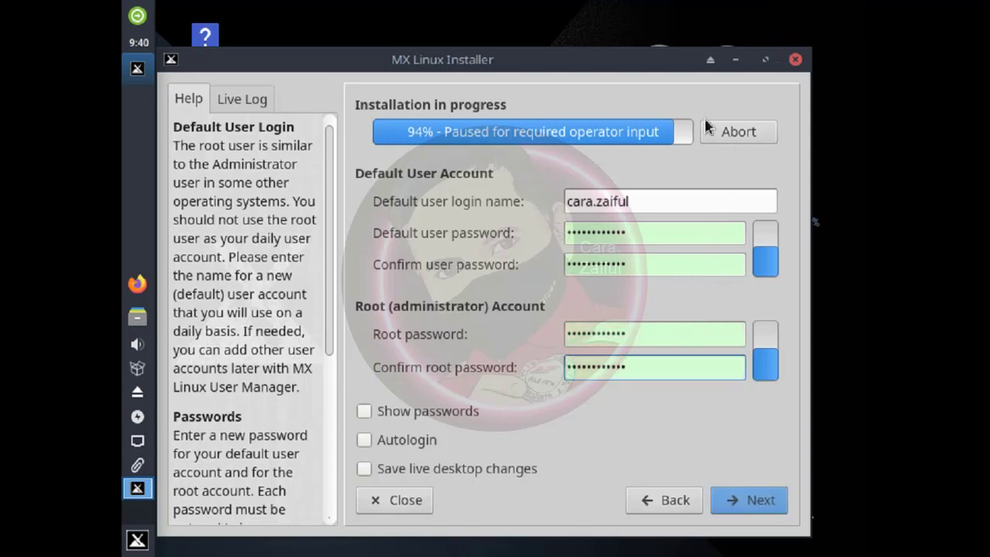
pyautogui.click(764, 501)
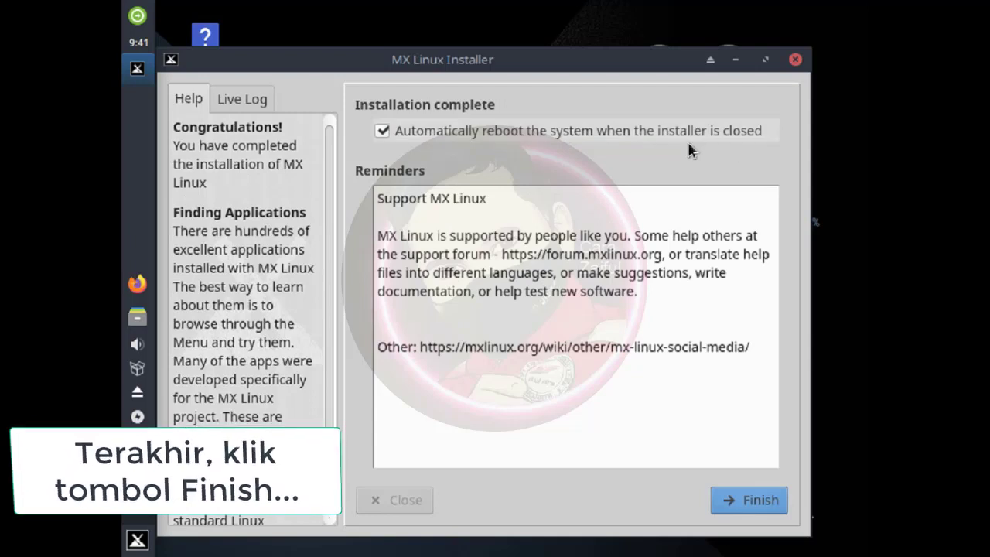
# Finish the installer with automatic reboot and log in to the installed system with the default user's password
pyautogui.click(752, 508)
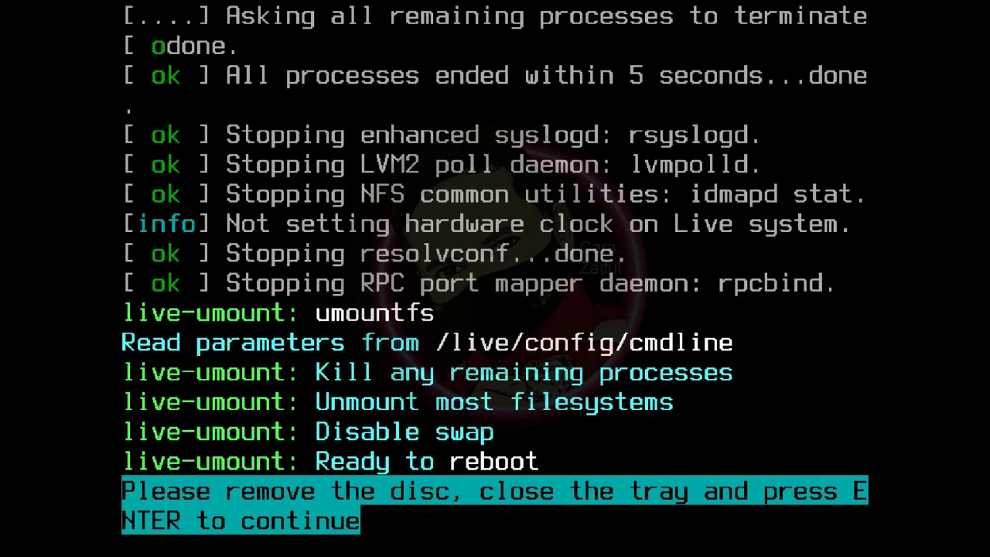
pyautogui.press('Return')
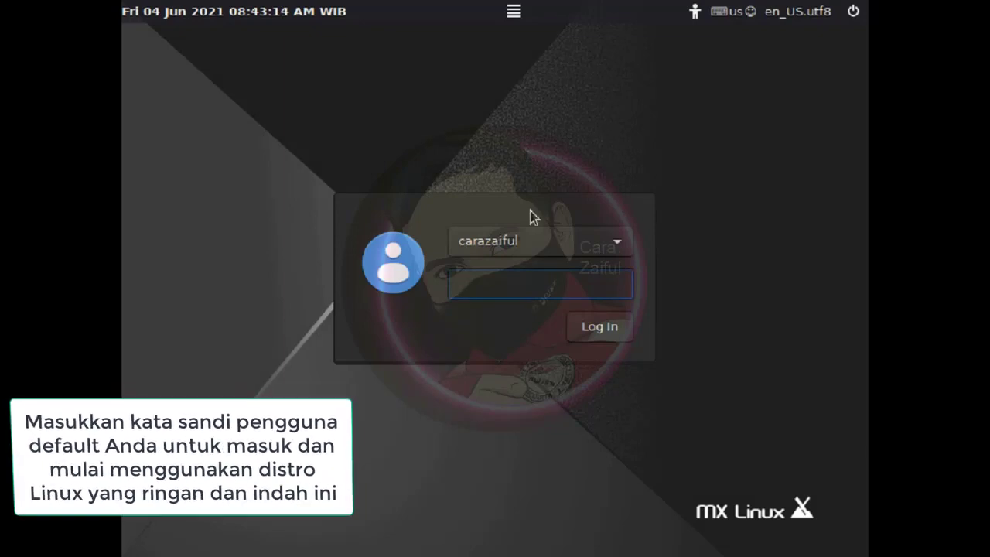
pyautogui.write('*************')
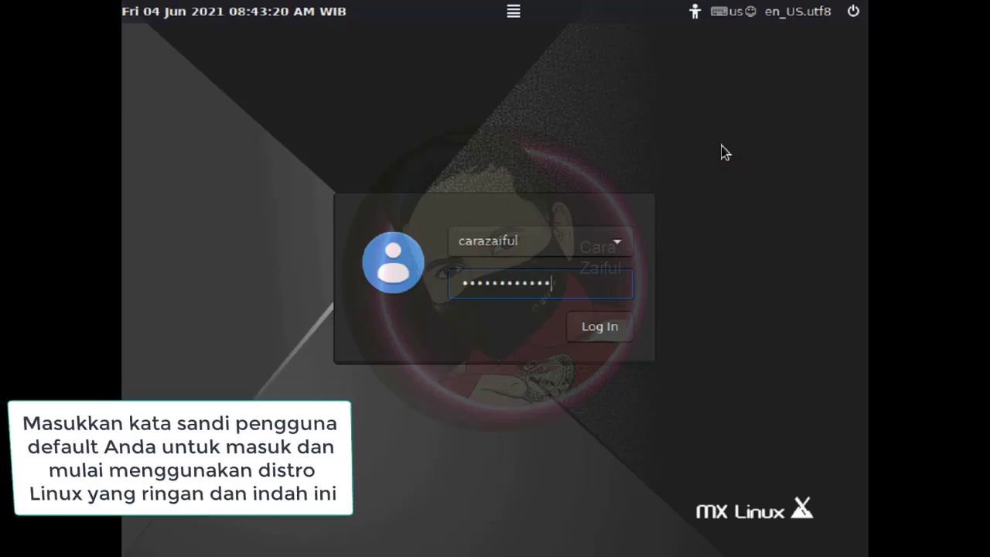
pyautogui.click(601, 335)
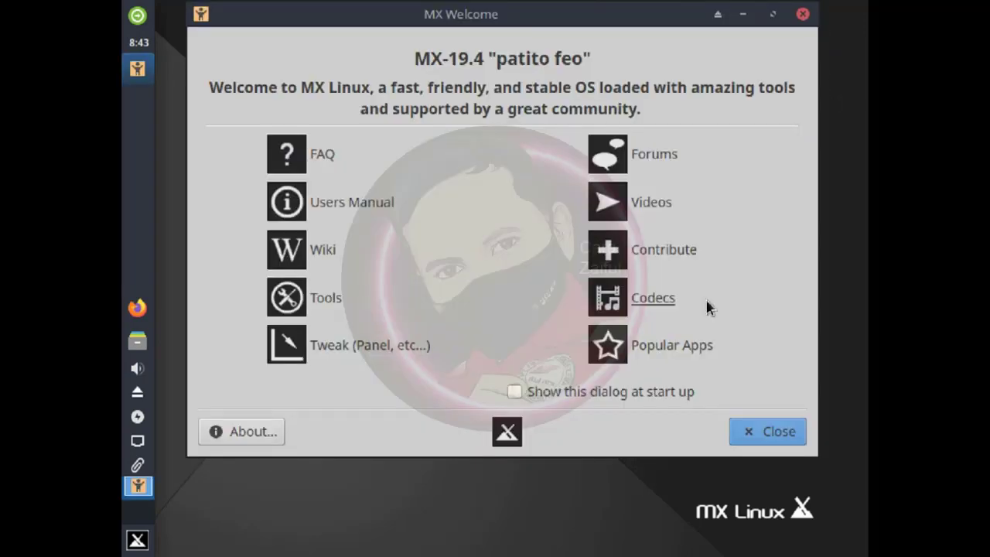
# Set the MX Welcome dialog to show at start up and close it
pyautogui.click(514, 392)
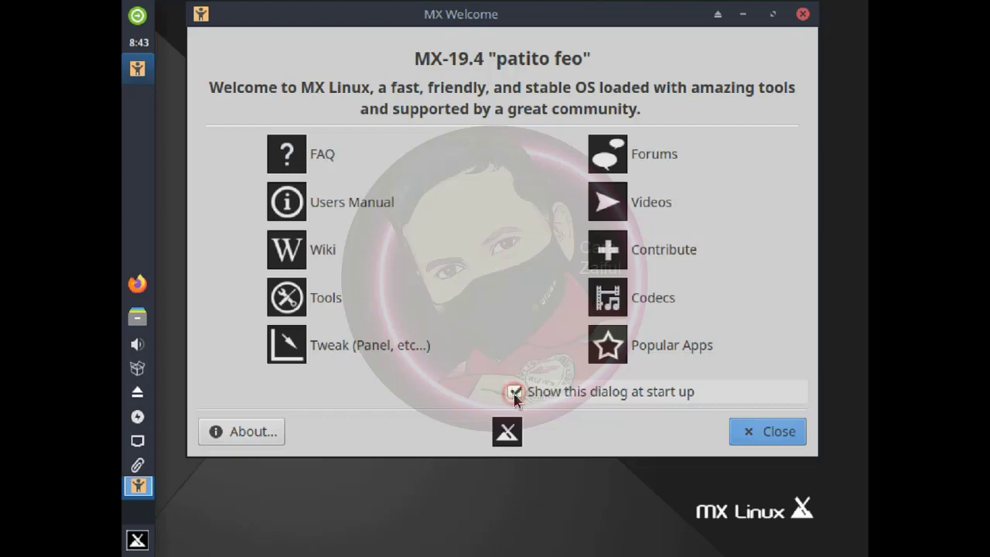
pyautogui.click(780, 441)
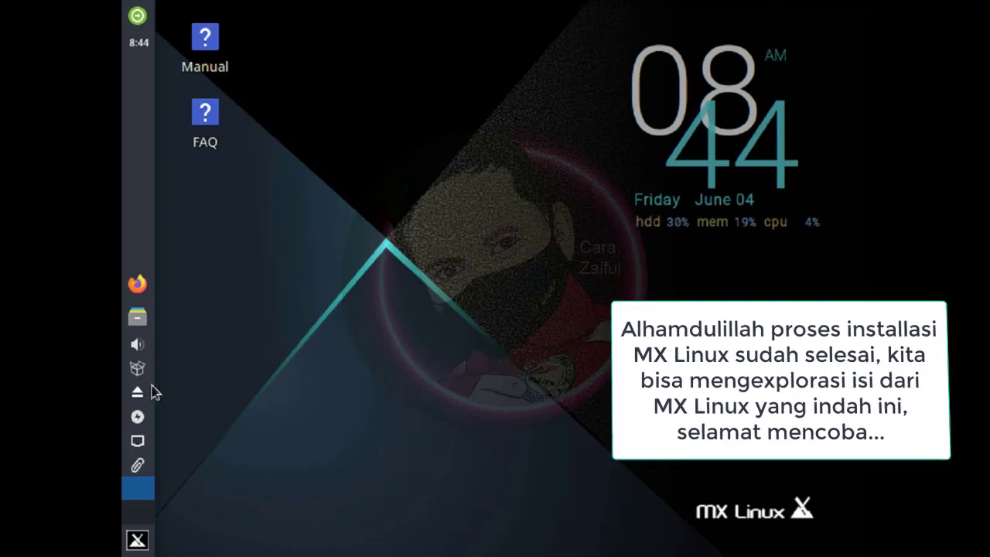
# Launch LibreOffice Calc from the Office applications to view it, and close it again
pyautogui.click(141, 541)
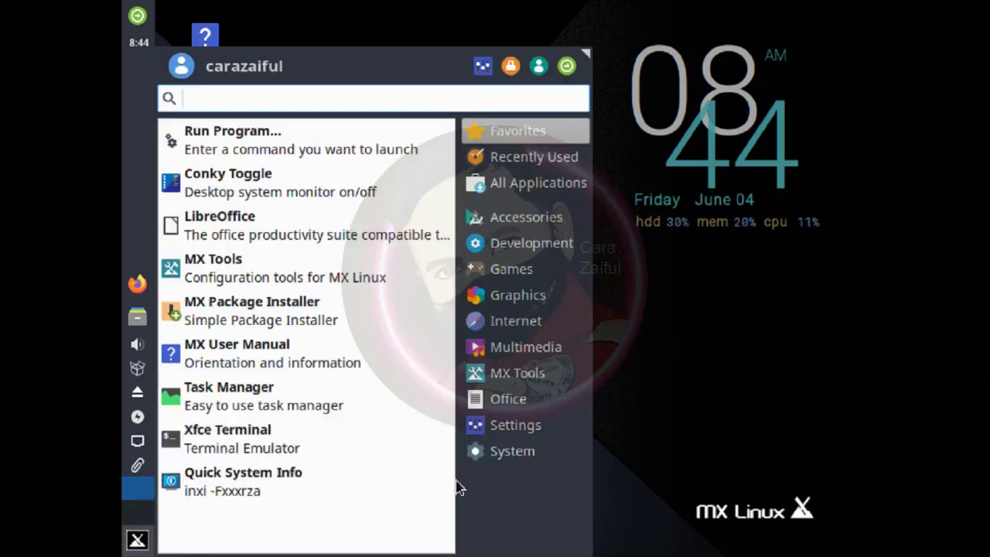
pyautogui.click(517, 404)
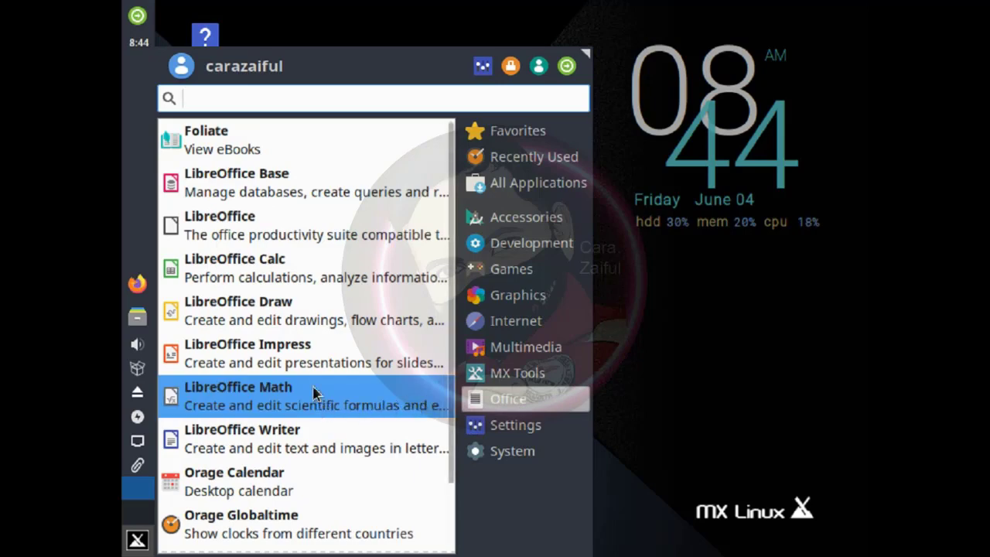
pyautogui.click(298, 271)
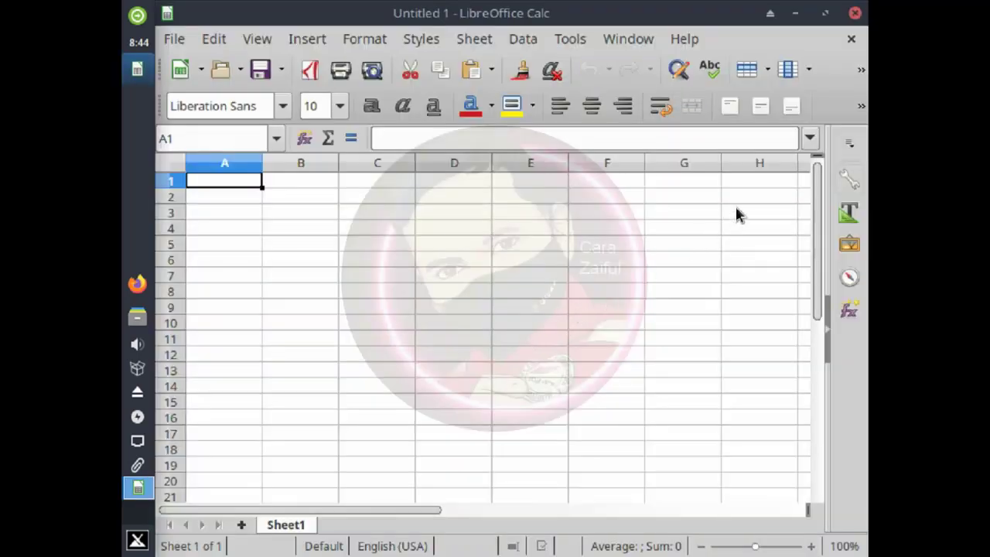
pyautogui.click(855, 14)
# Launch LibreOffice Writer from the Office applications to view it, and close it again
pyautogui.click(137, 540)
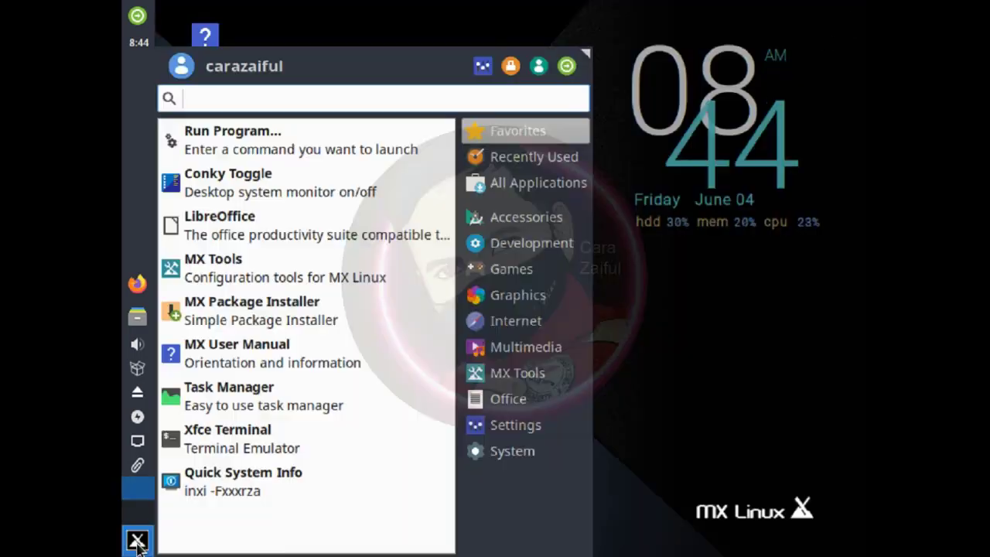
pyautogui.click(514, 399)
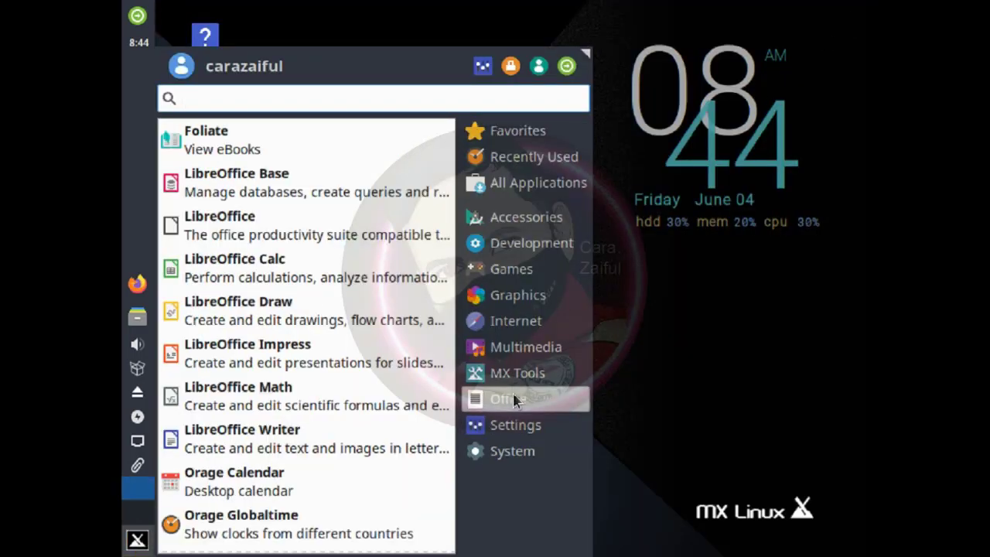
pyautogui.click(237, 448)
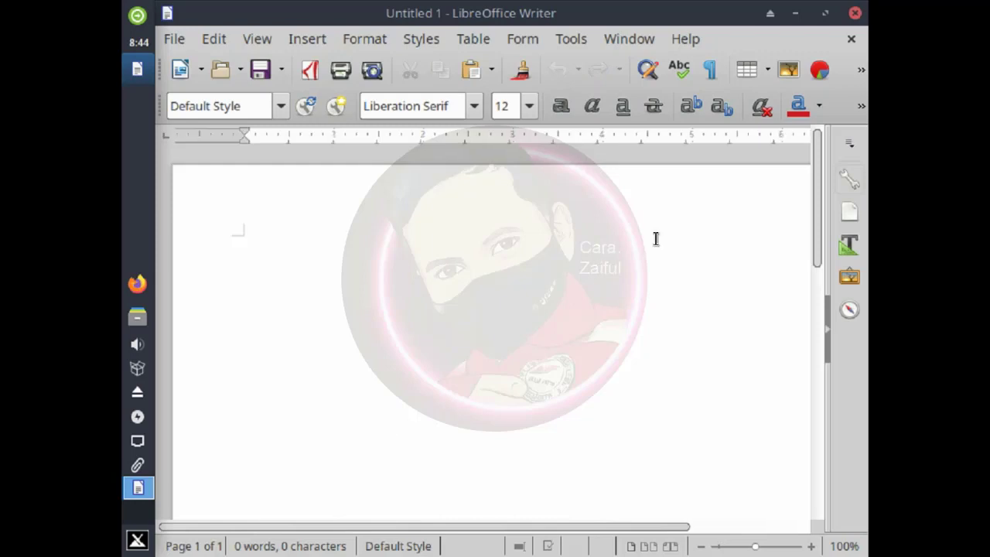
pyautogui.click(855, 13)
# Open the desktop settings and set the wallpaper to the red MX image mxfb-AKS-red.jpg
pyautogui.rightClick(410, 198)
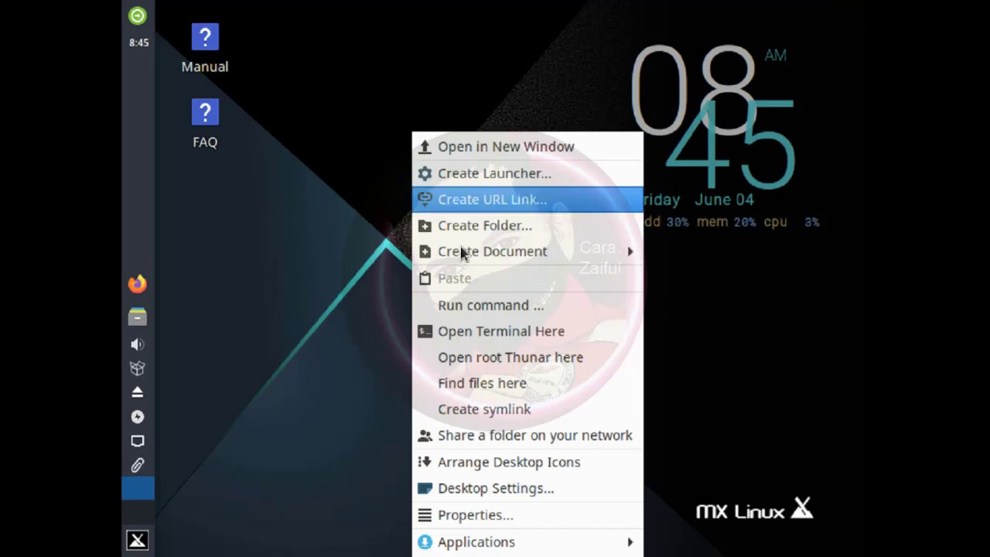
pyautogui.click(539, 492)
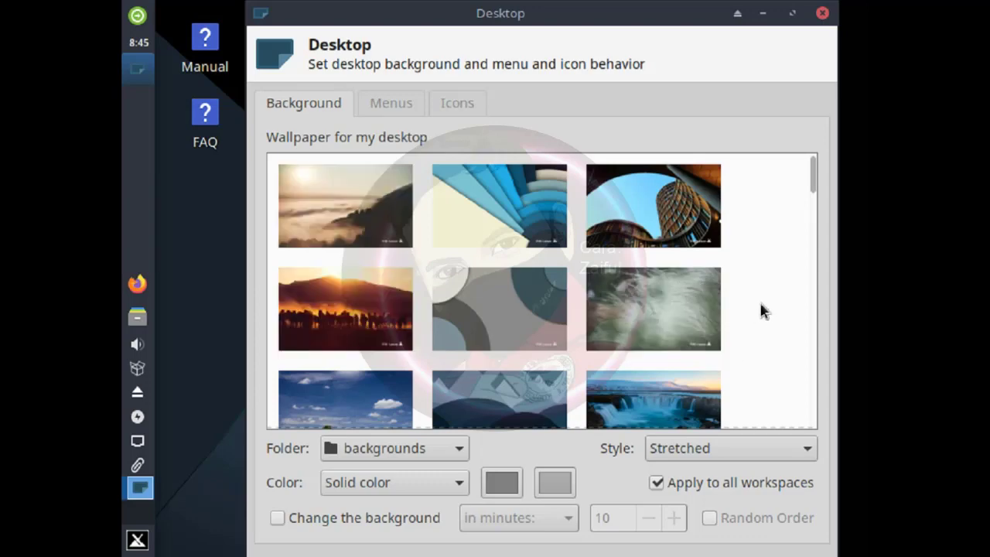
pyautogui.moveTo(809, 189); pyautogui.dragTo(809, 287)
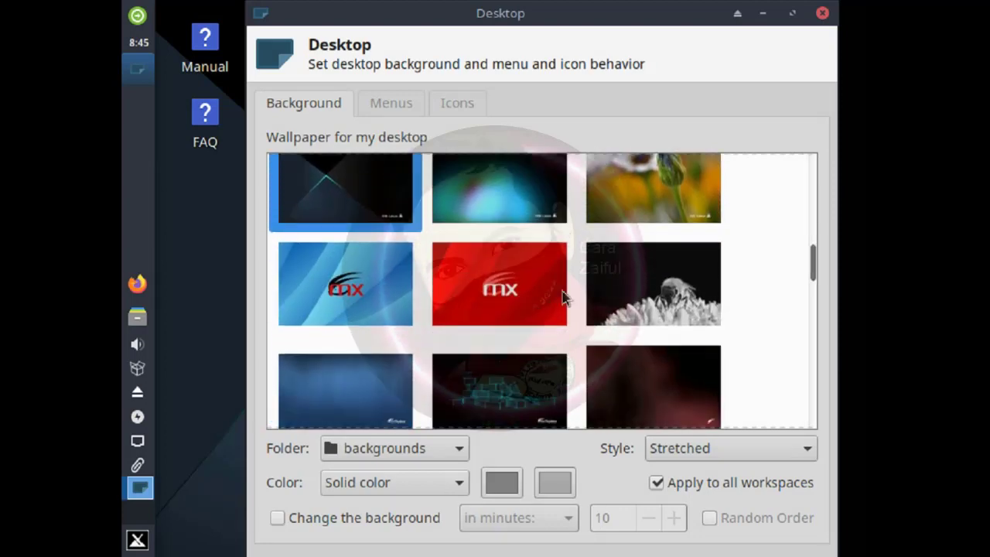
pyautogui.click(495, 303)
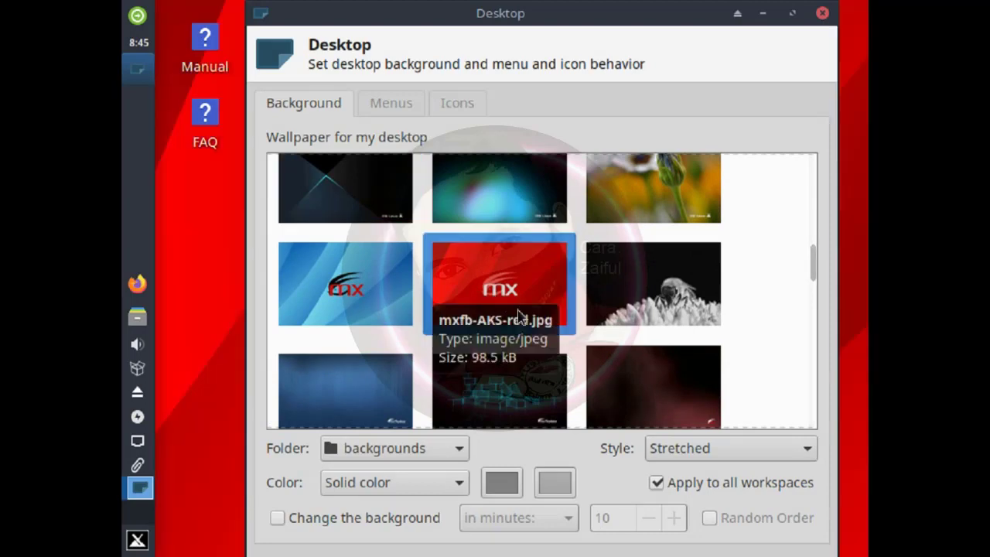
# Review the desktop's menu and icon settings, and close the desktop settings
pyautogui.click(392, 107)
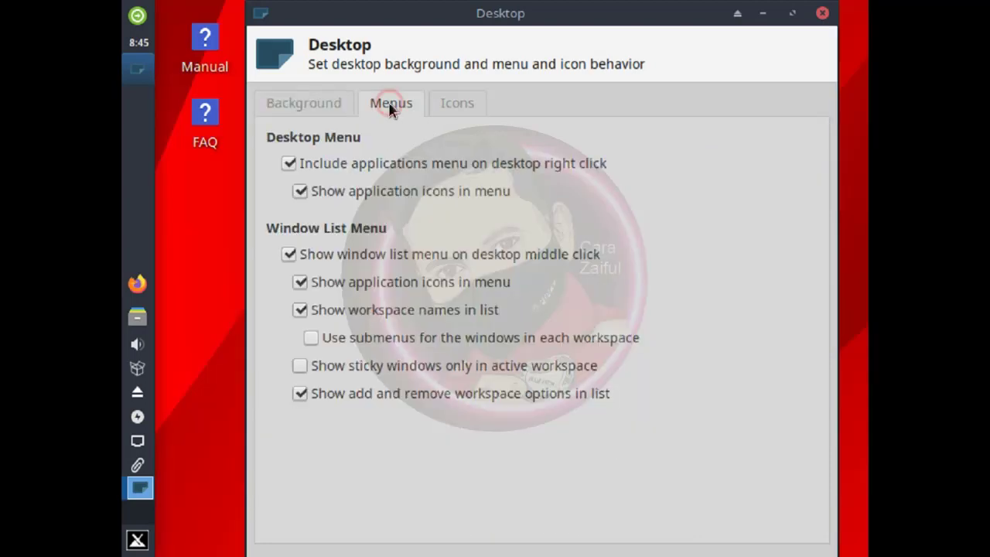
pyautogui.click(456, 109)
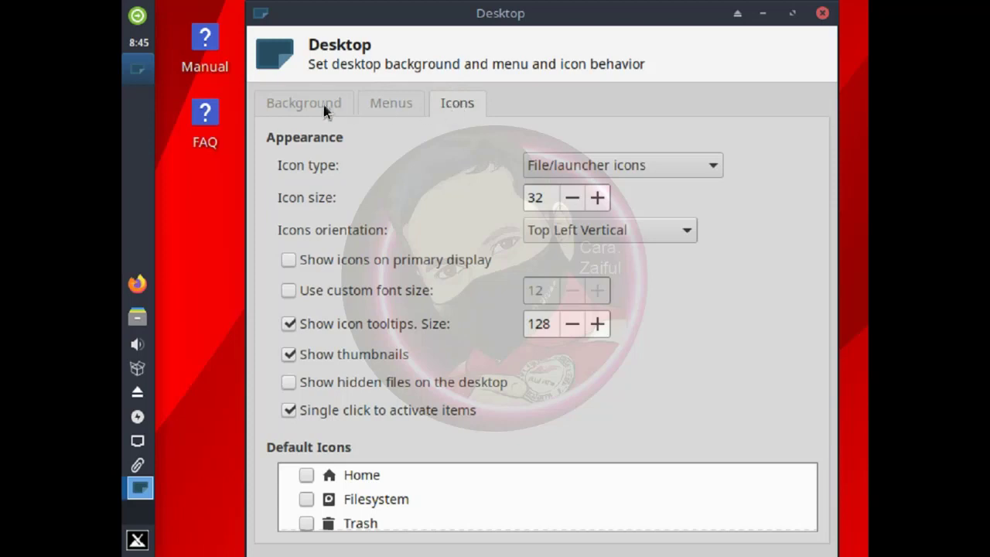
pyautogui.click(303, 105)
pyautogui.click(822, 14)
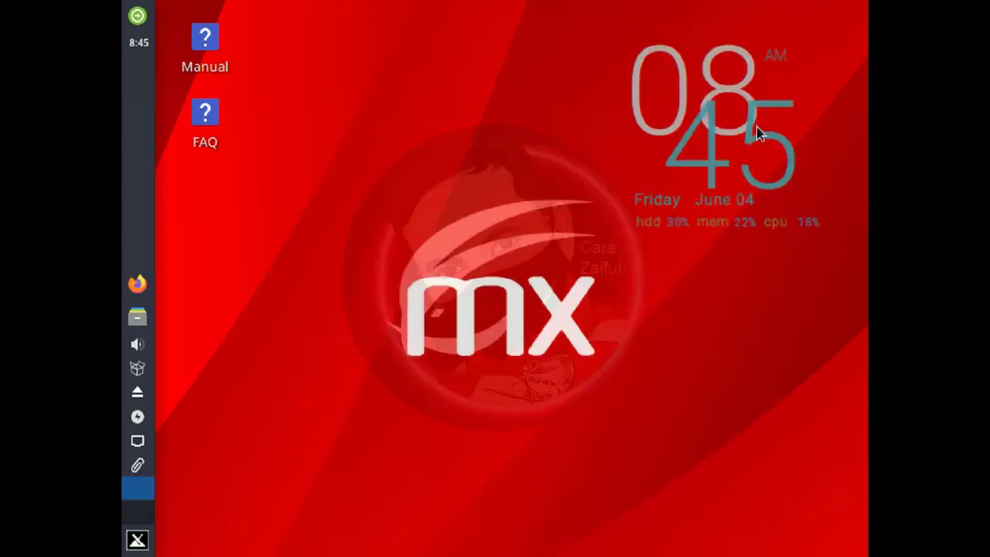